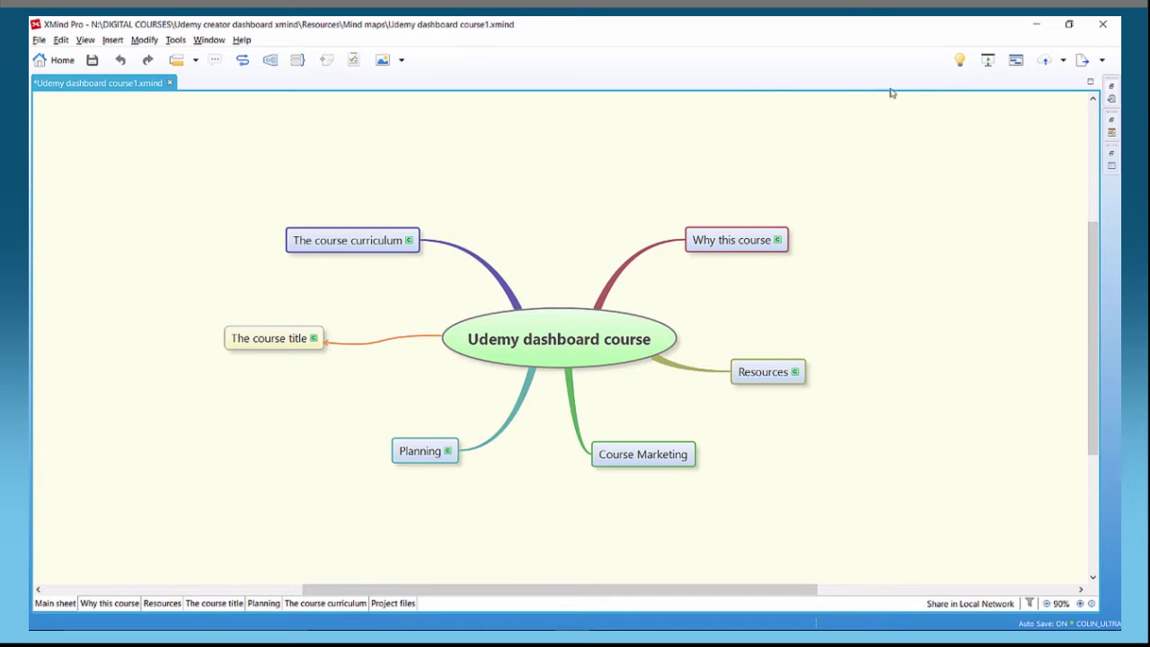
Open the Task Info preferences and add the first two assignees by name
click(61, 41)
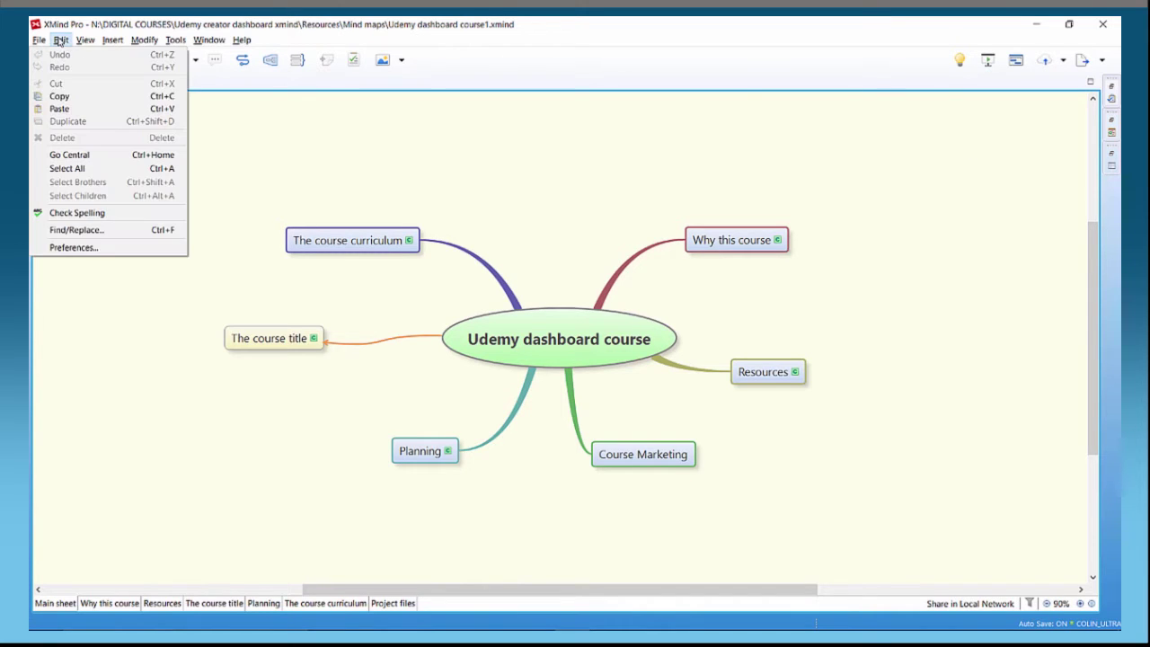
click(87, 247)
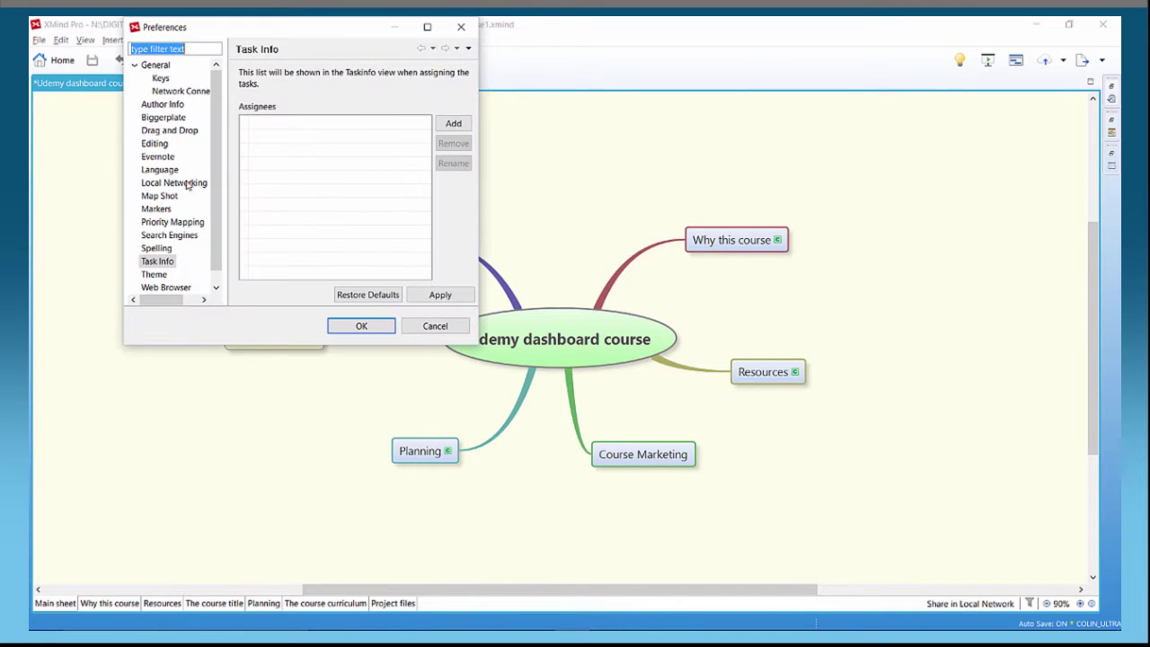
click(162, 264)
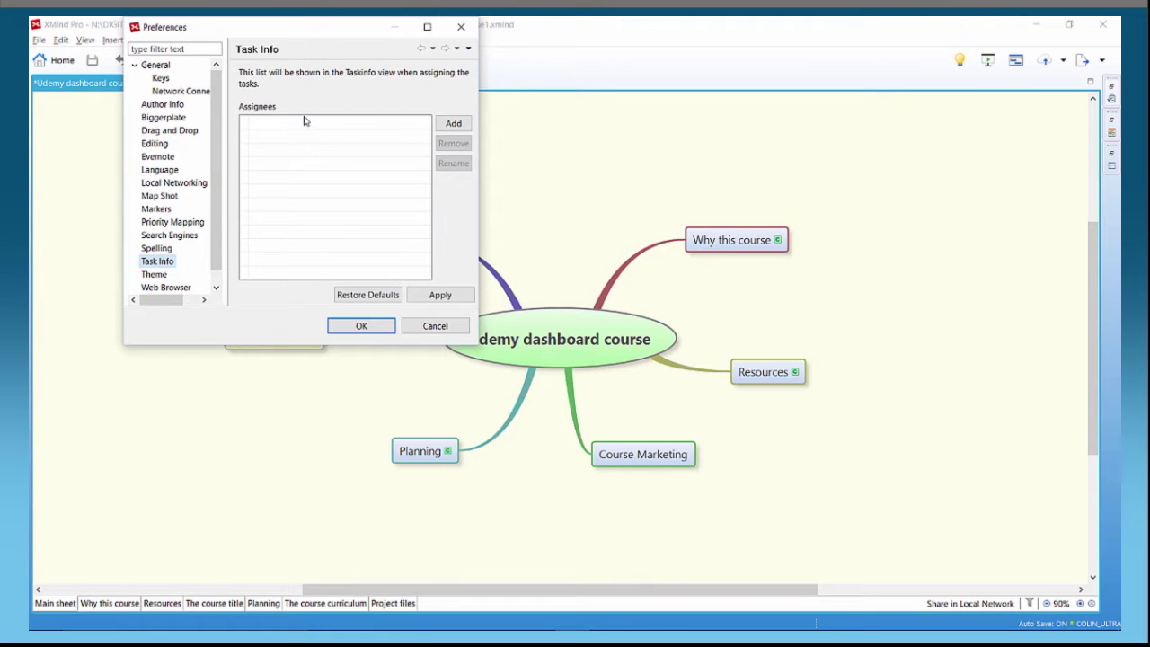
click(450, 126)
text(Colin)
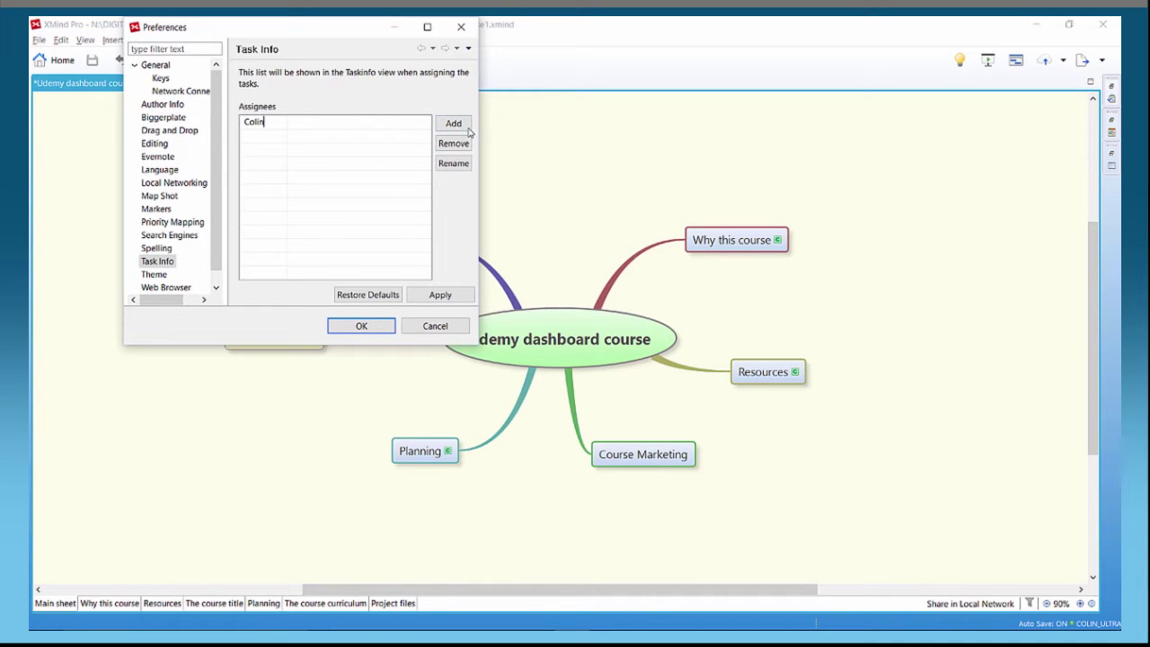
click(450, 126)
text(Peter)
key(Return)
Add and name the third and fourth assignees, then apply and close Preferences
click(454, 125)
text(Jane)
key(Return)
click(454, 125)
click(252, 213)
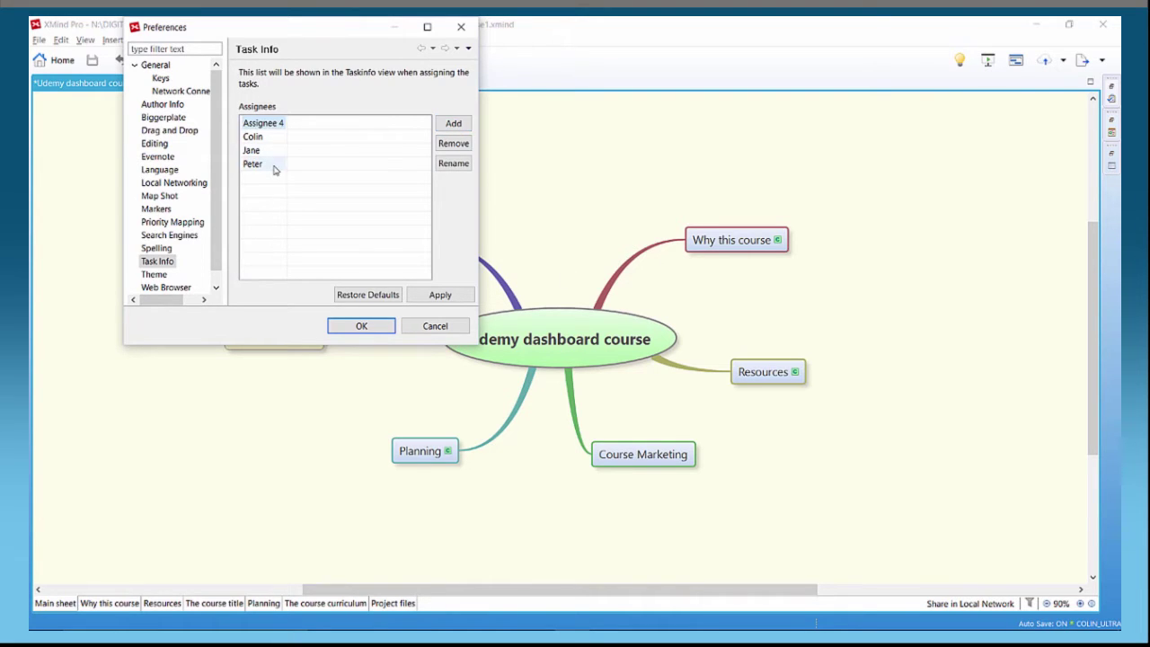
click(454, 163)
text(Tony)
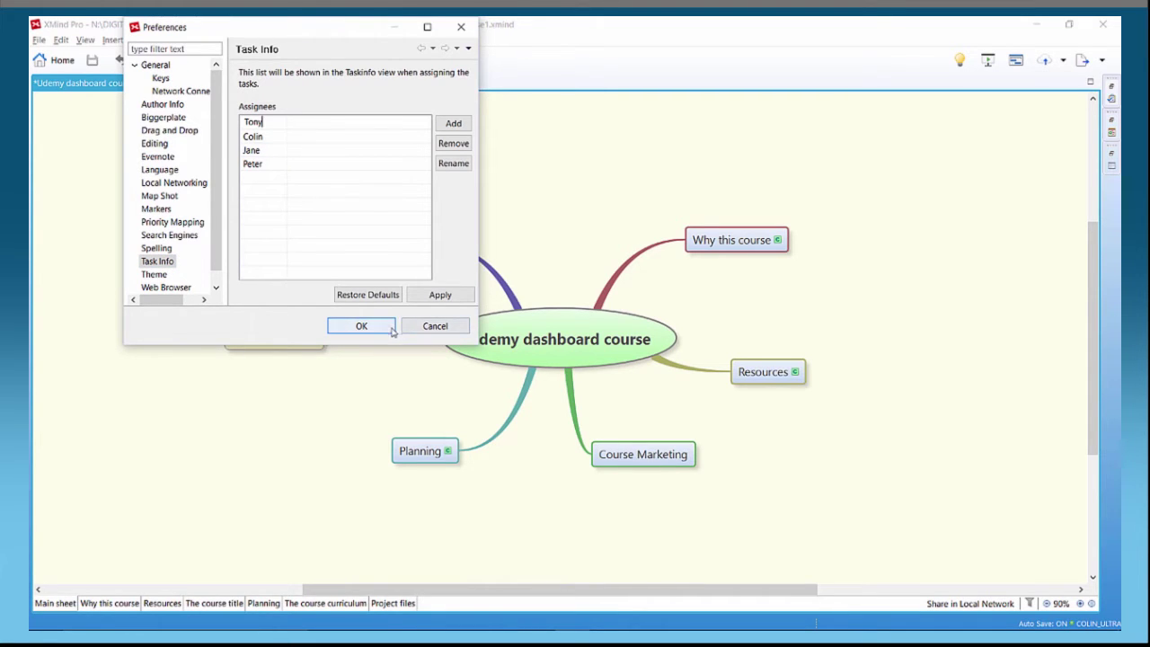
click(438, 295)
click(378, 326)
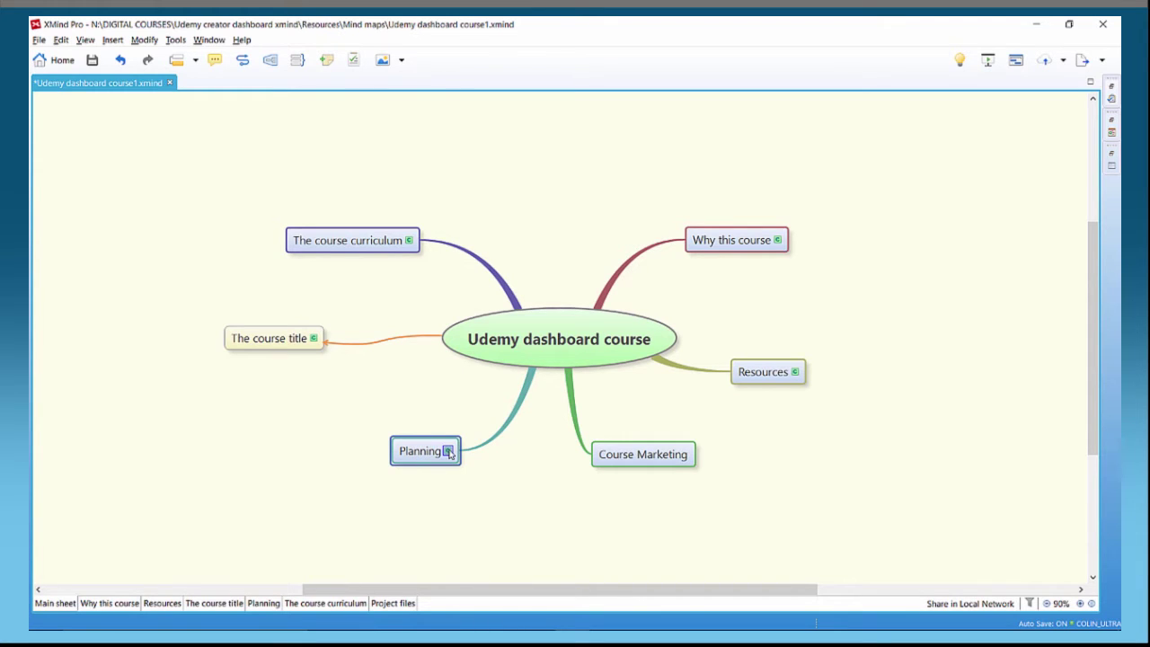
Follow Planning's link to its sheet and select the Udemy teach link topic
click(449, 451)
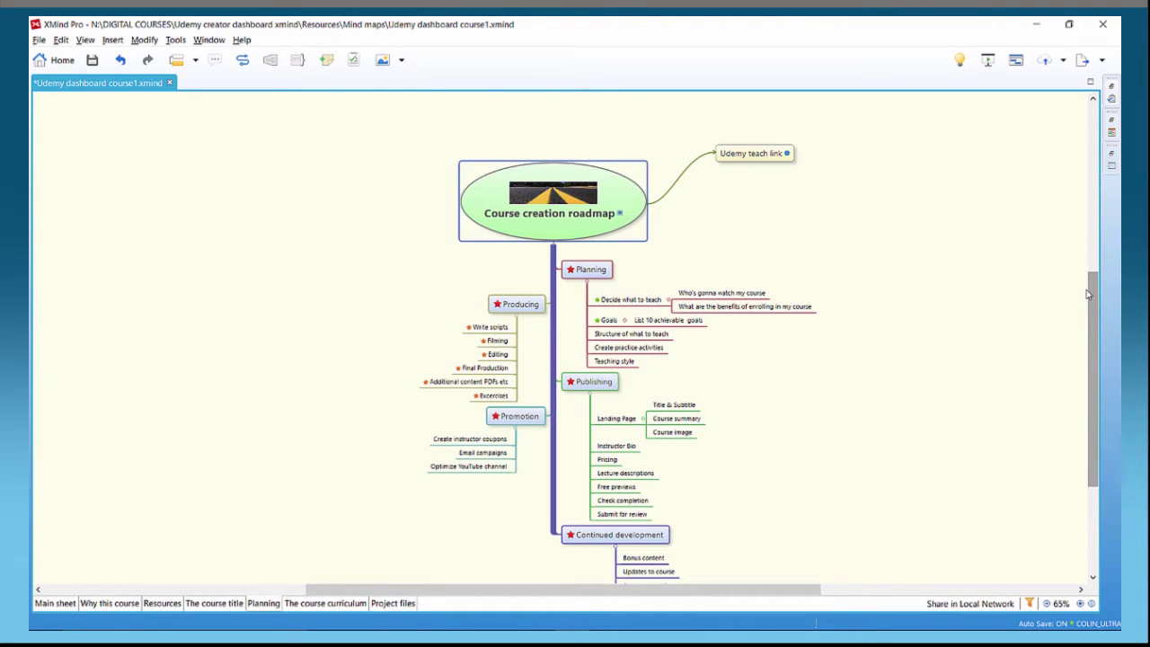
mouse_move(1087, 294)
mouse_down()
mouse_move(1094, 306)
mouse_move(1094, 295)
mouse_up()
click(758, 151)
click(759, 147)
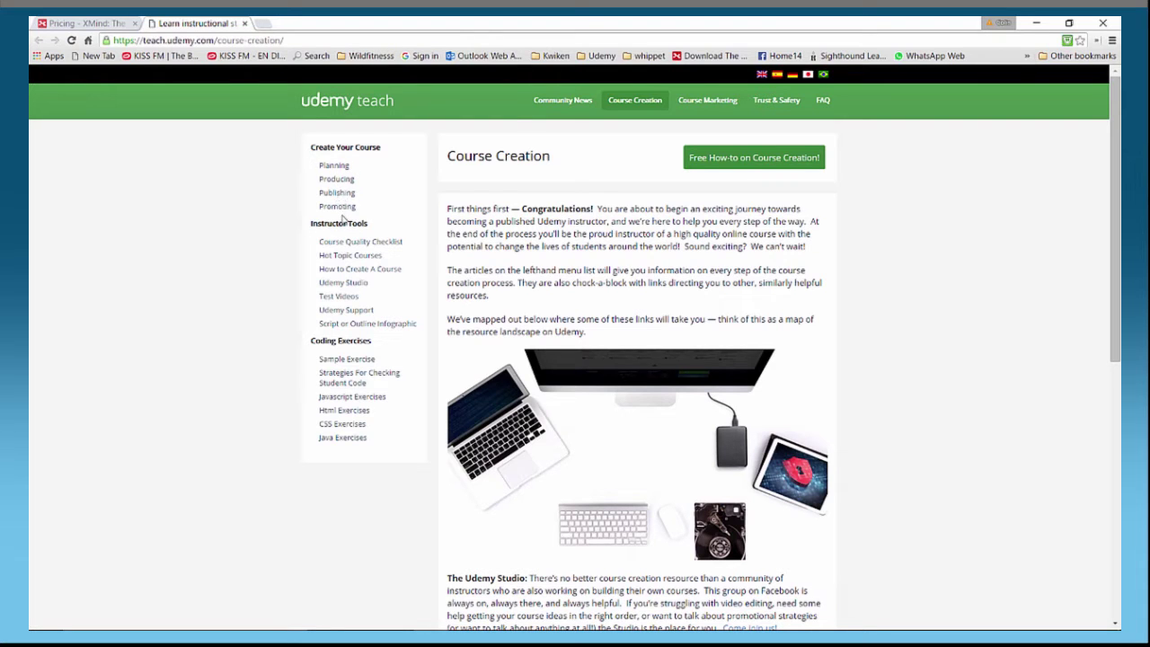
key(alt+Tab)
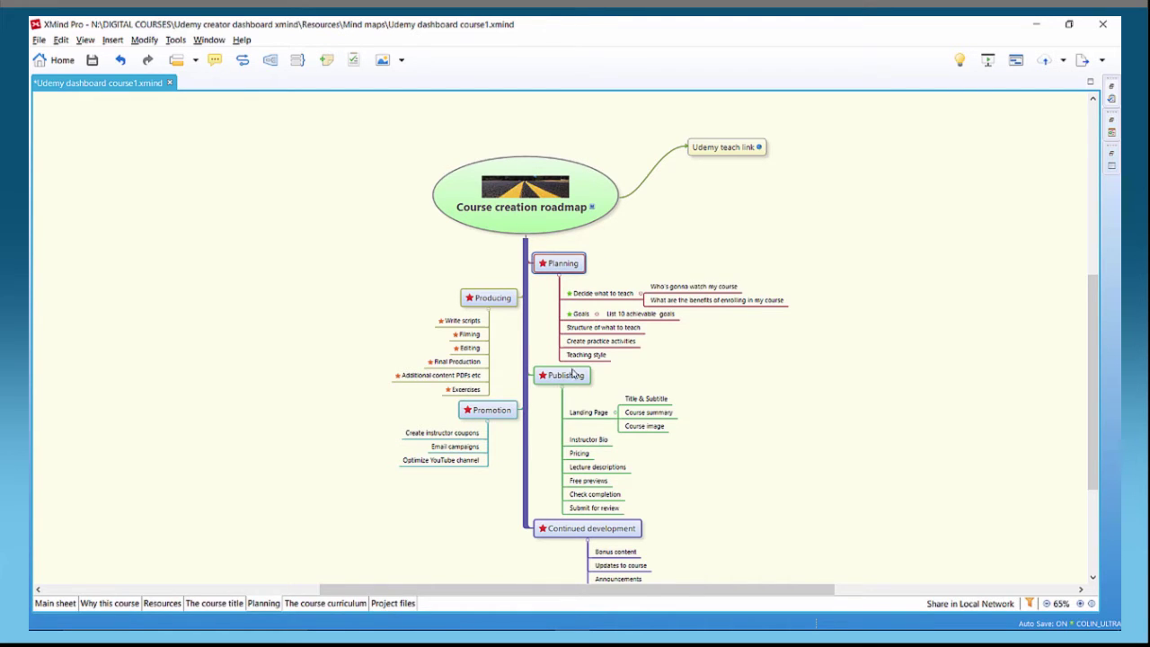
View the Planning topic's Task Info, close it, and open the Preferences window
right_click(558, 266)
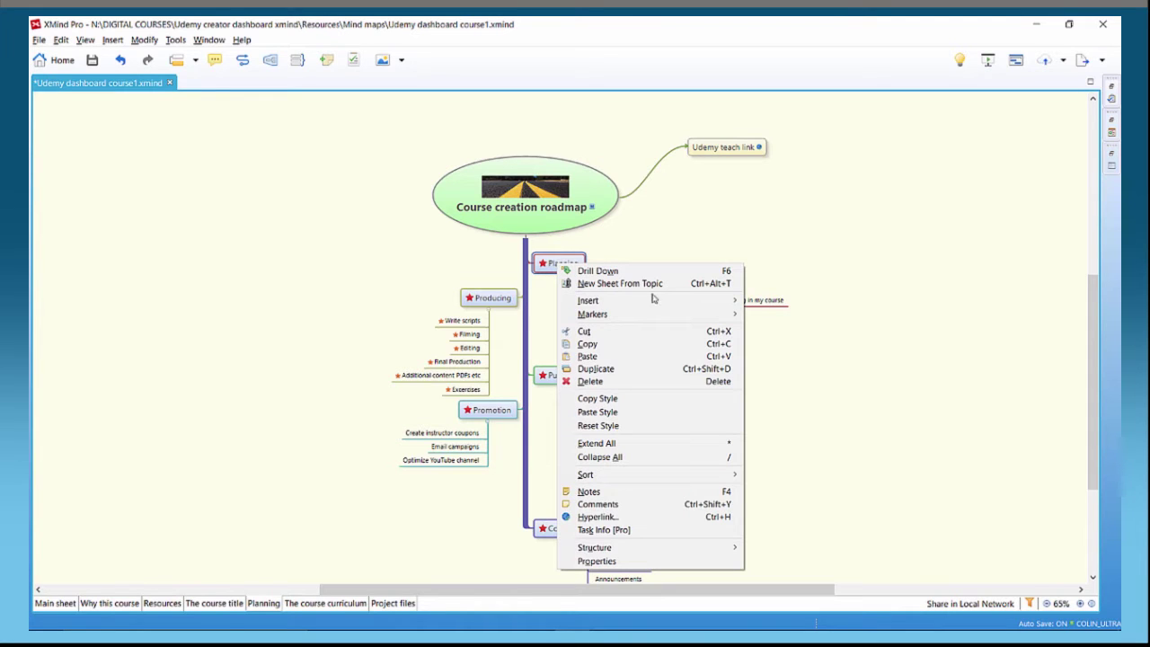
click(646, 531)
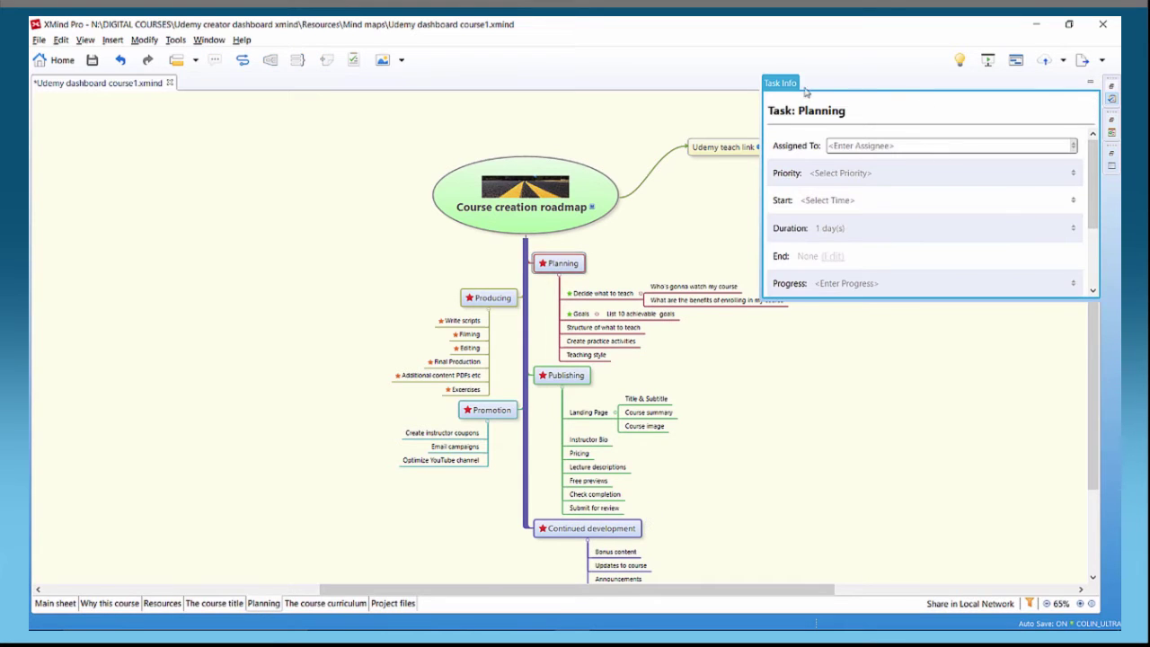
click(890, 360)
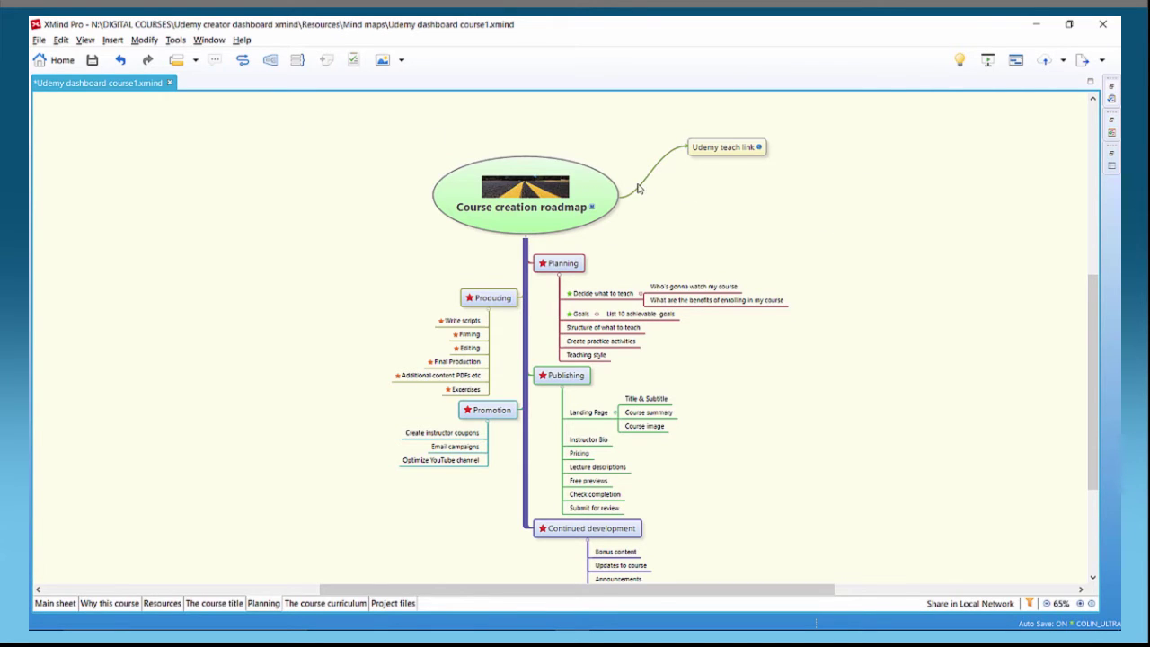
click(61, 42)
click(108, 251)
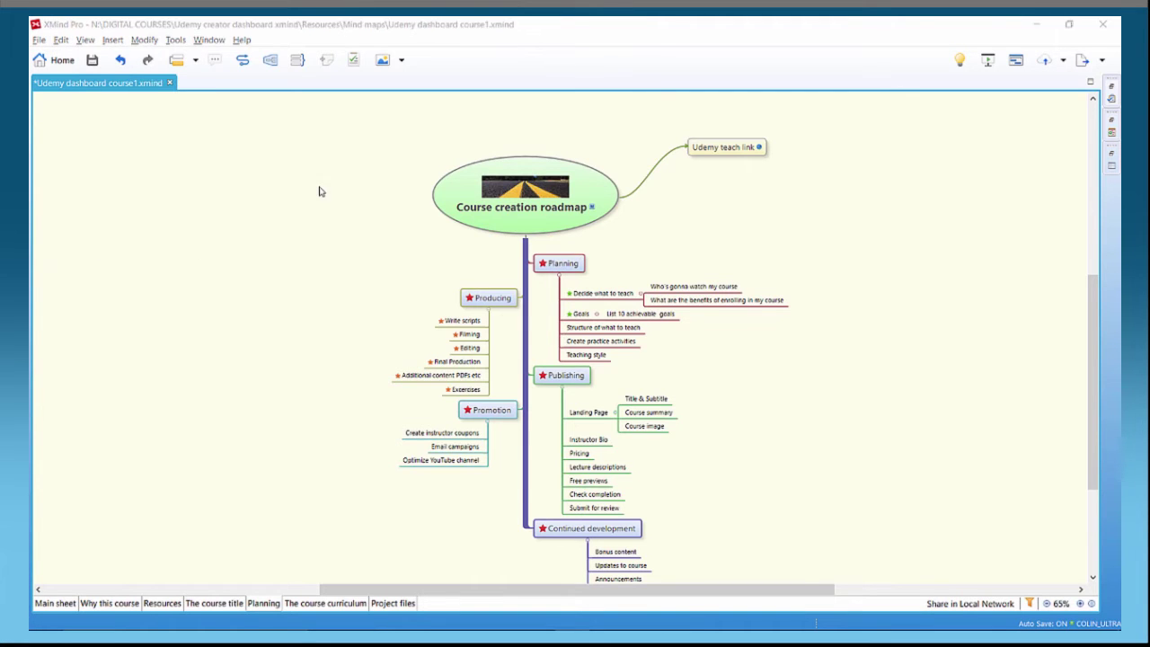
Bind Ctrl+Shift+T to Show View (Task Info) in the Keys preferences and save
click(301, 100)
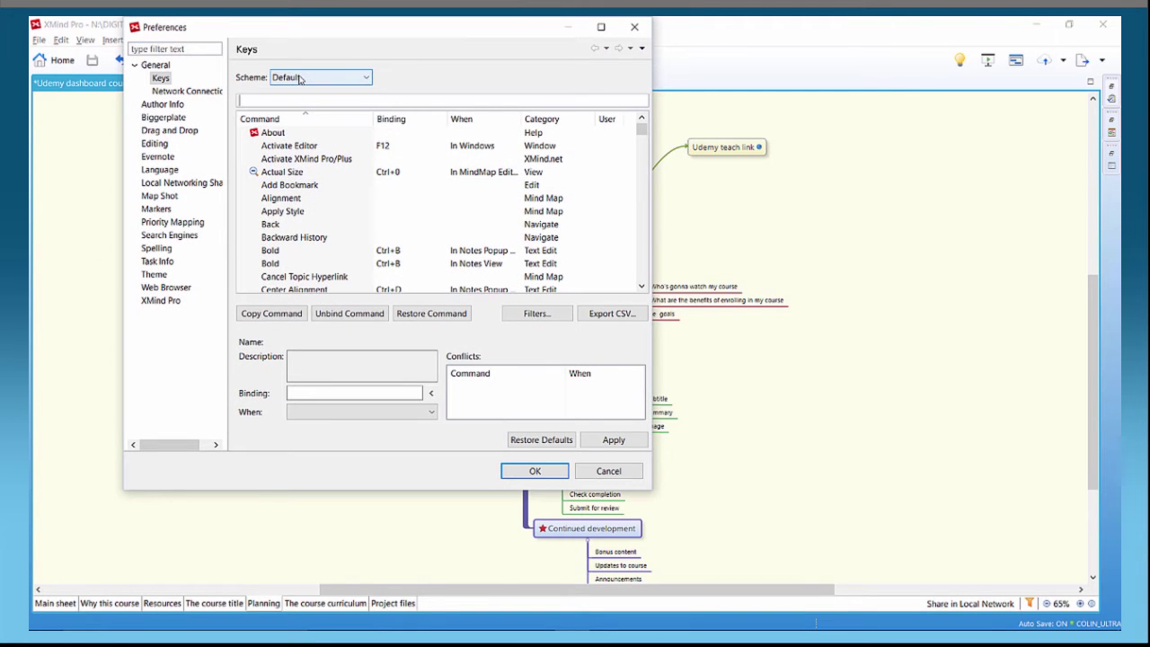
text(task)
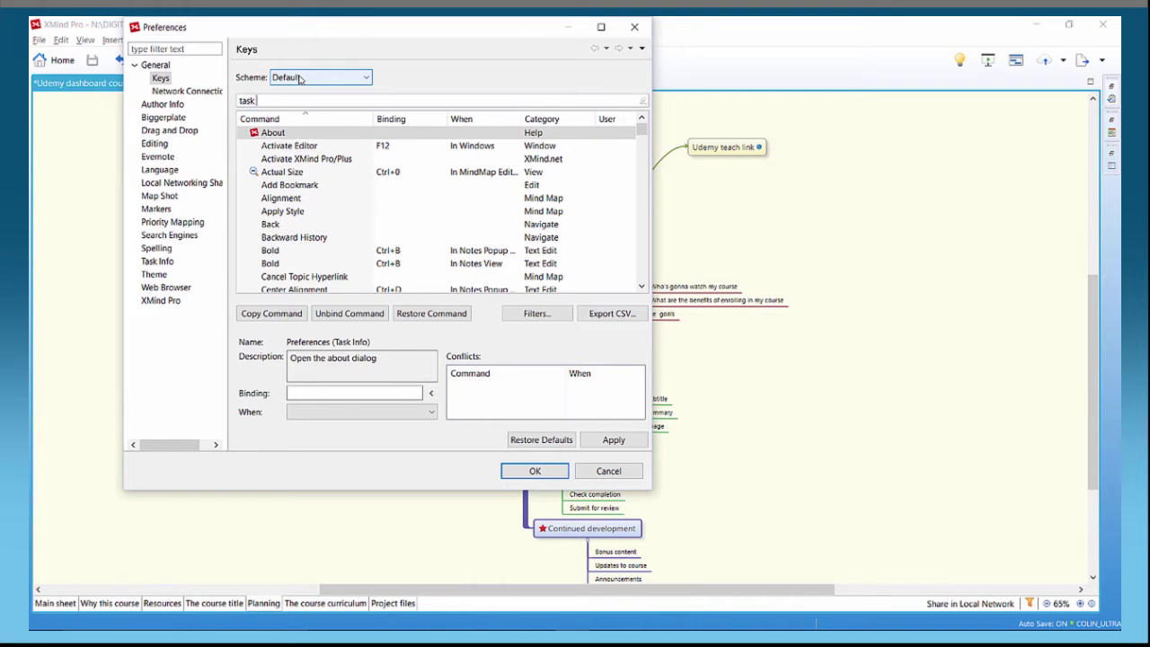
text( info)
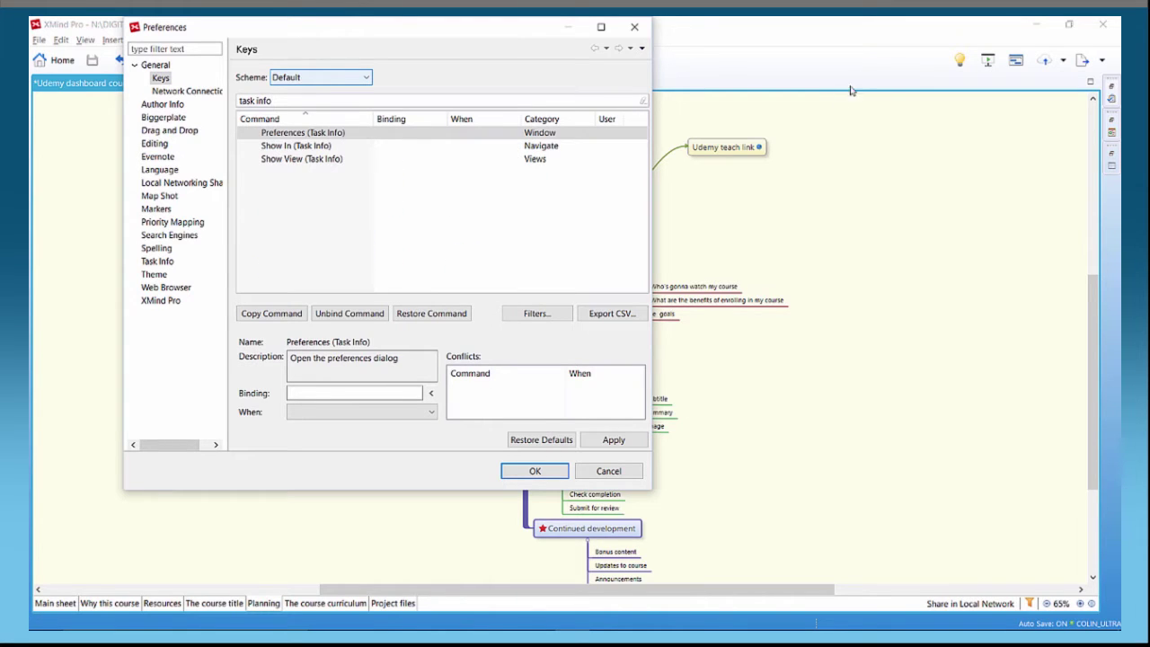
click(288, 162)
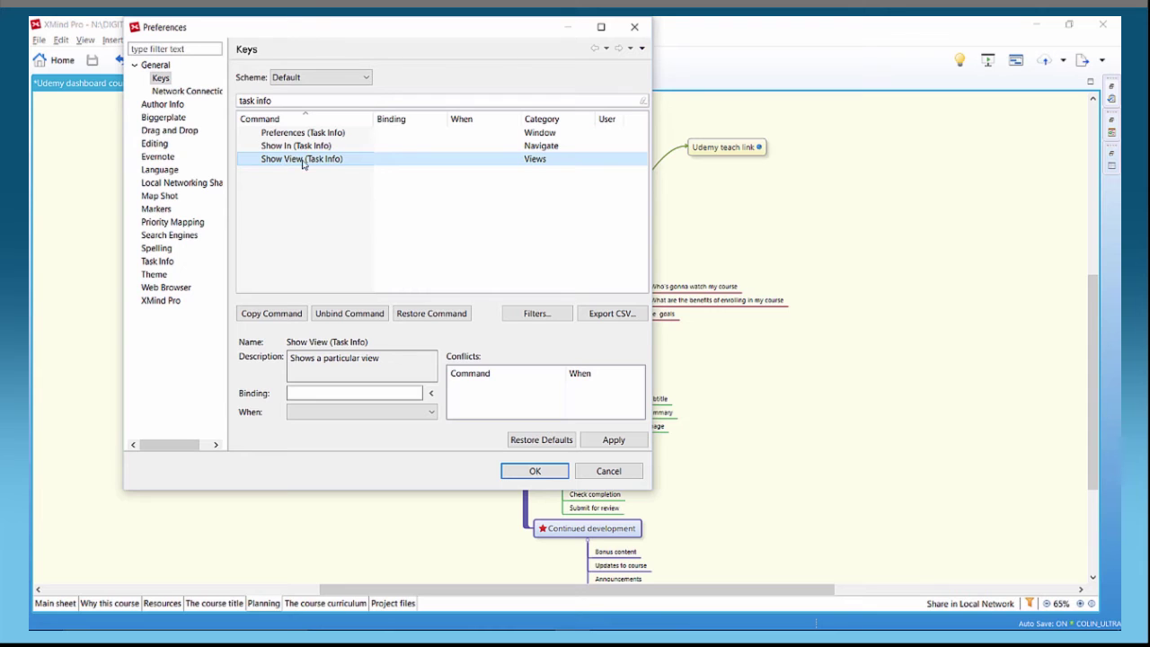
click(367, 393)
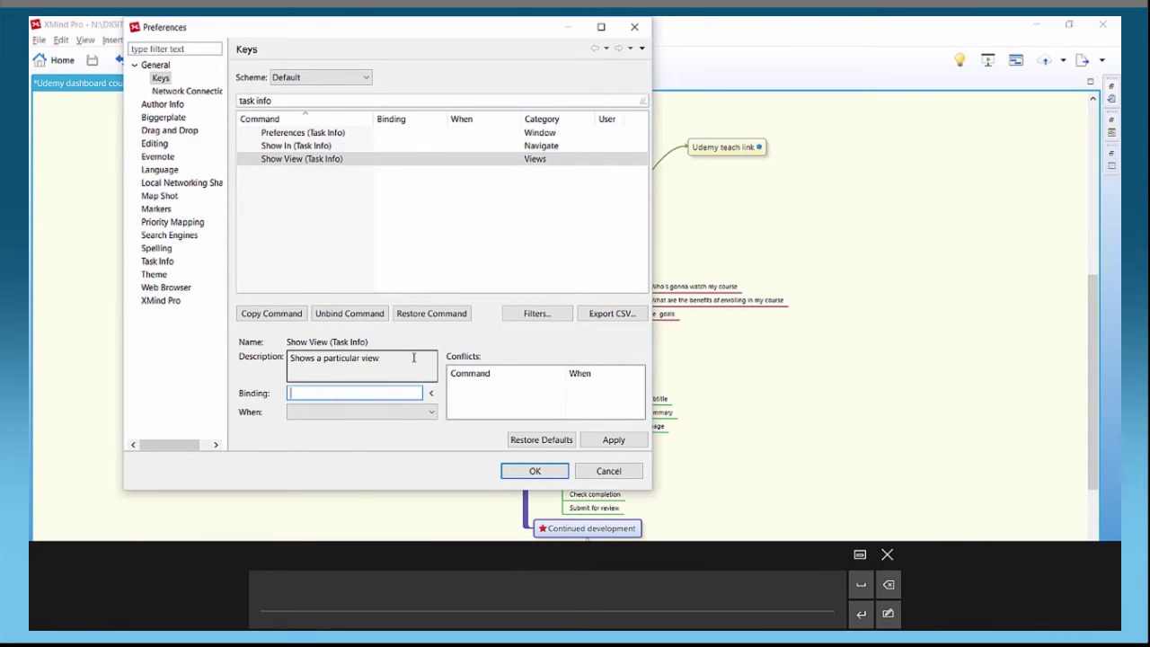
key(ctrl+shift+t)
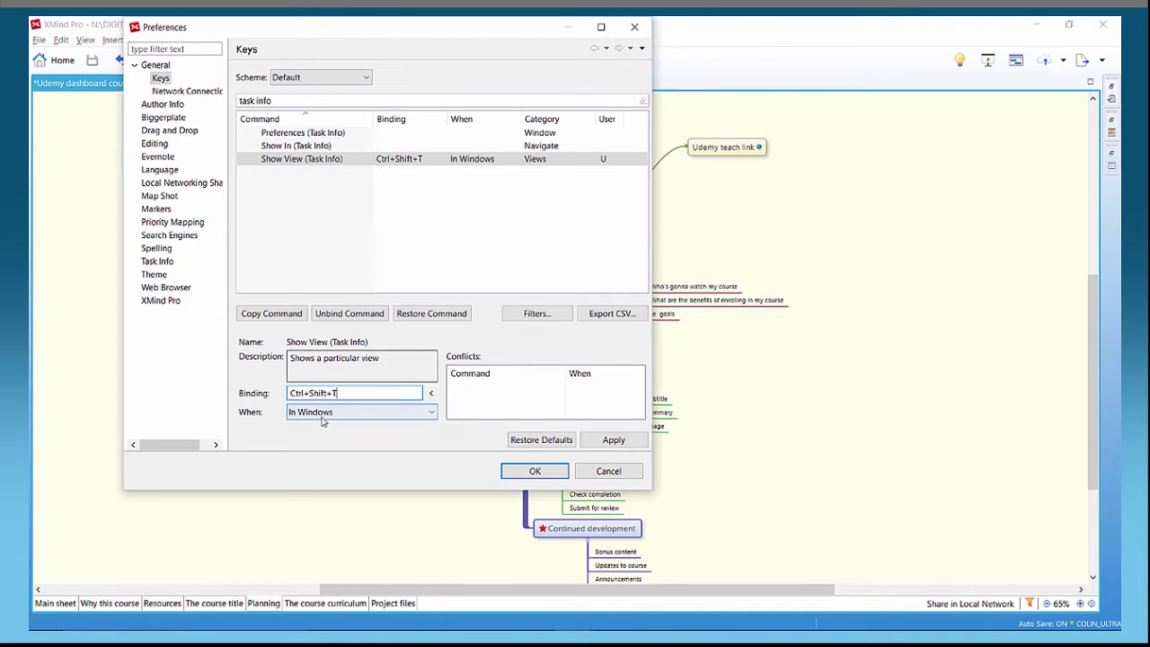
click(608, 447)
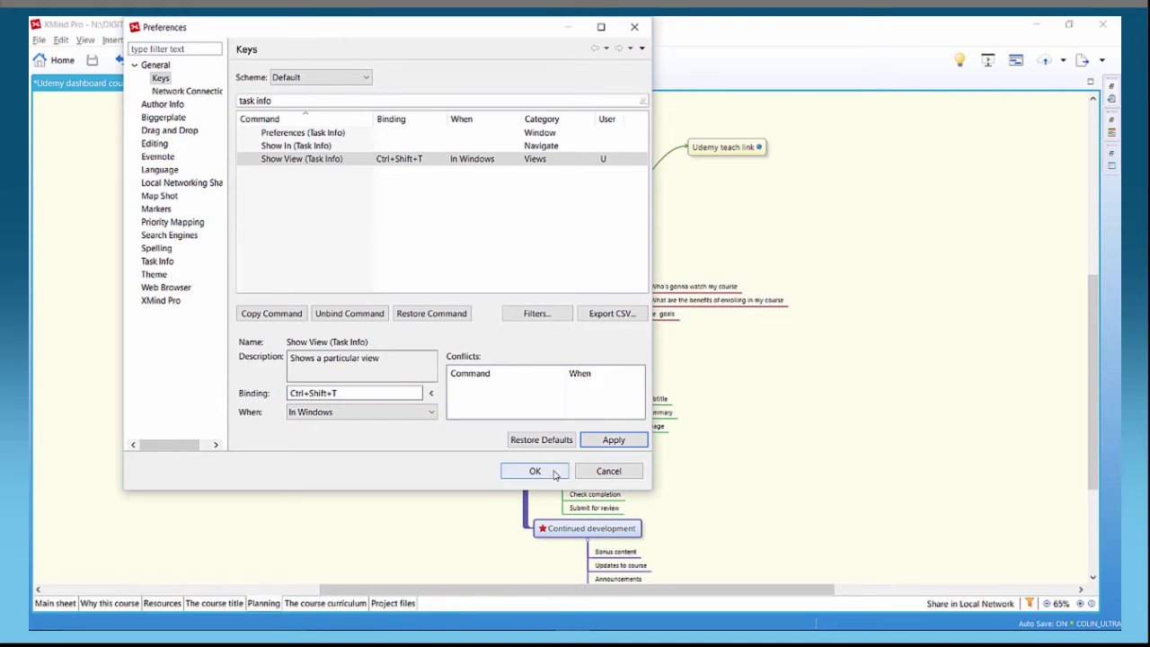
click(535, 471)
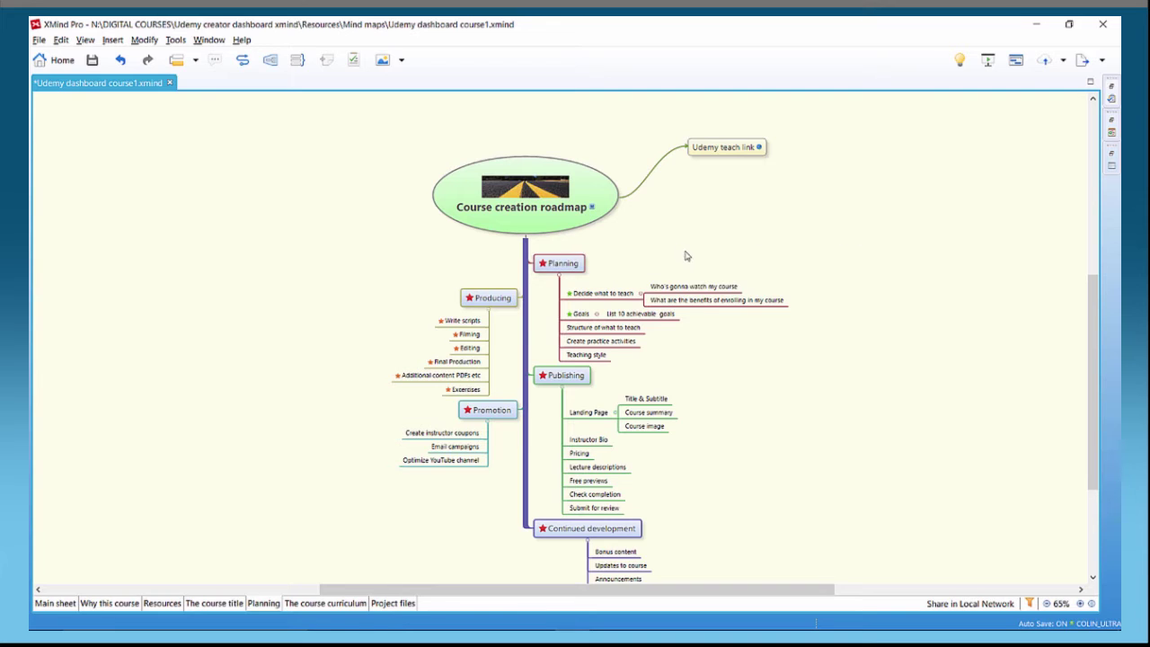
Open Planning's task details with Ctrl+Shift+T, pick its assignee, and set Priority 1
click(564, 264)
key(ctrl+shift+t)
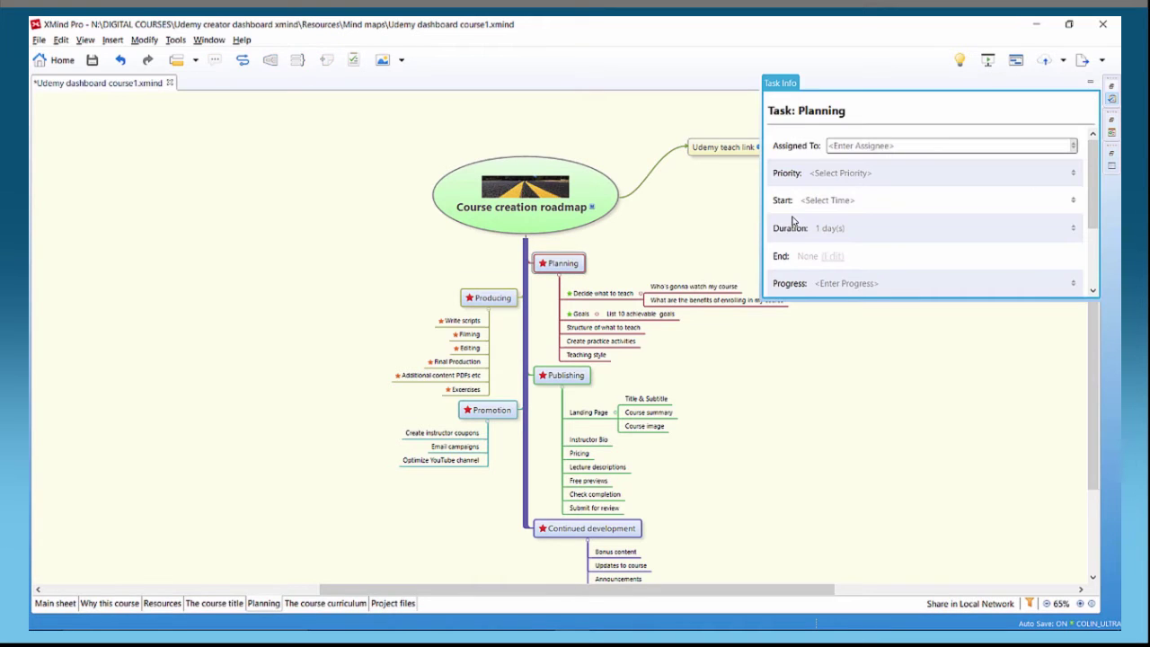
click(1075, 148)
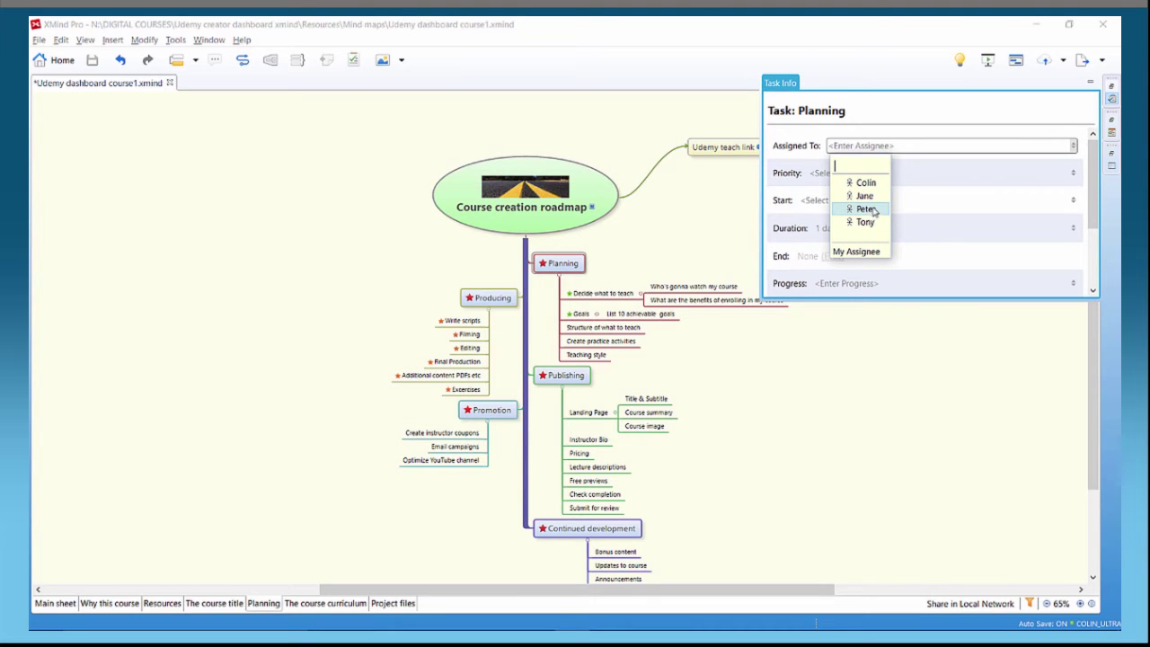
click(867, 210)
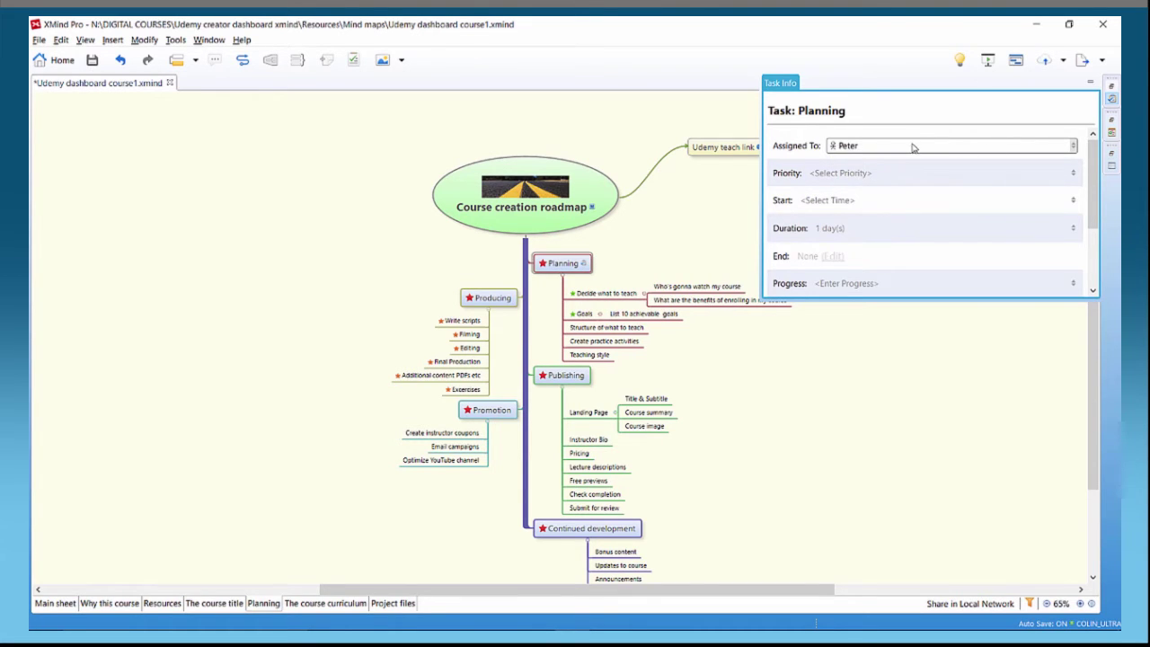
click(867, 175)
click(881, 189)
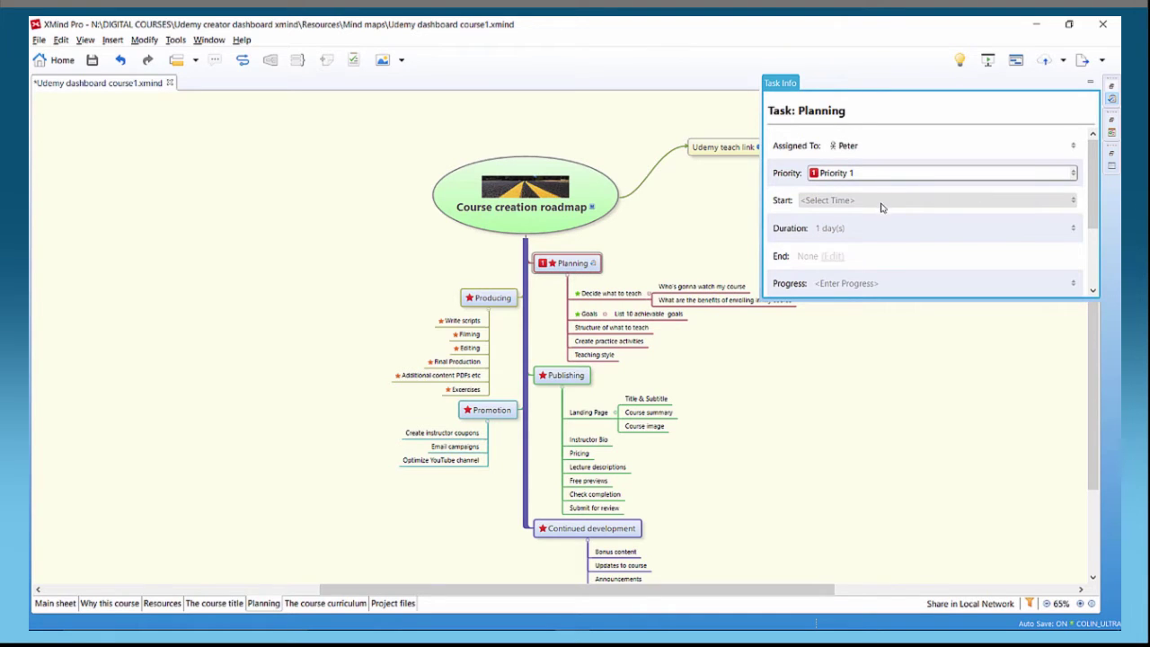
Start Planning on Feb 2, 2016 with a 3-day duration, then close the details
click(878, 204)
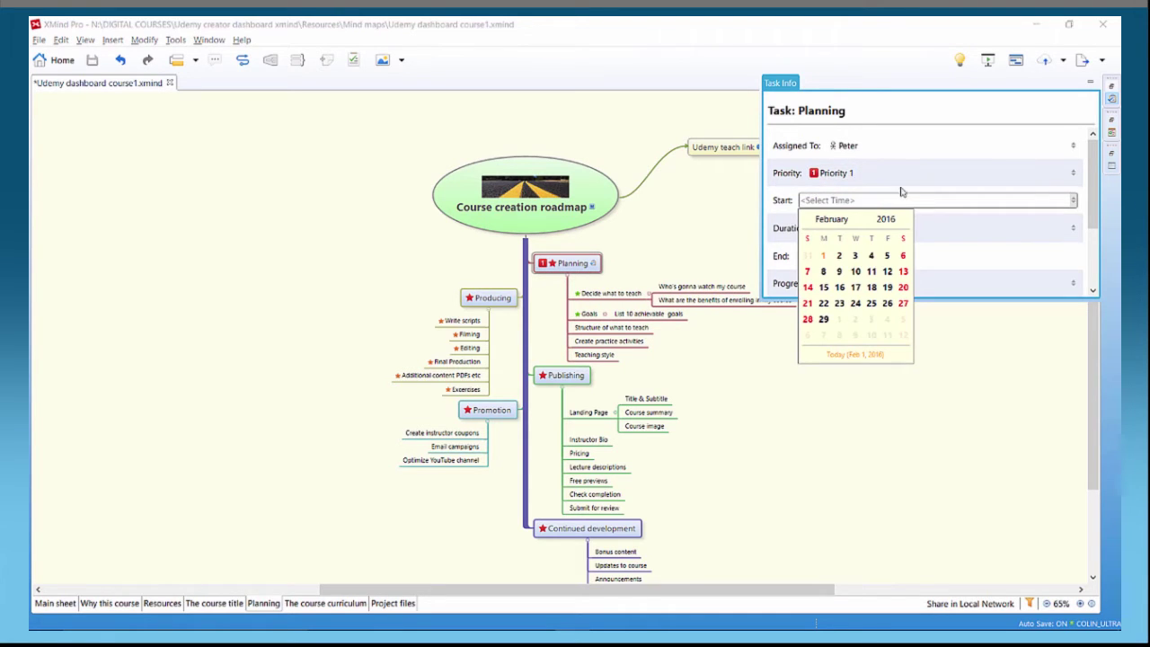
click(841, 257)
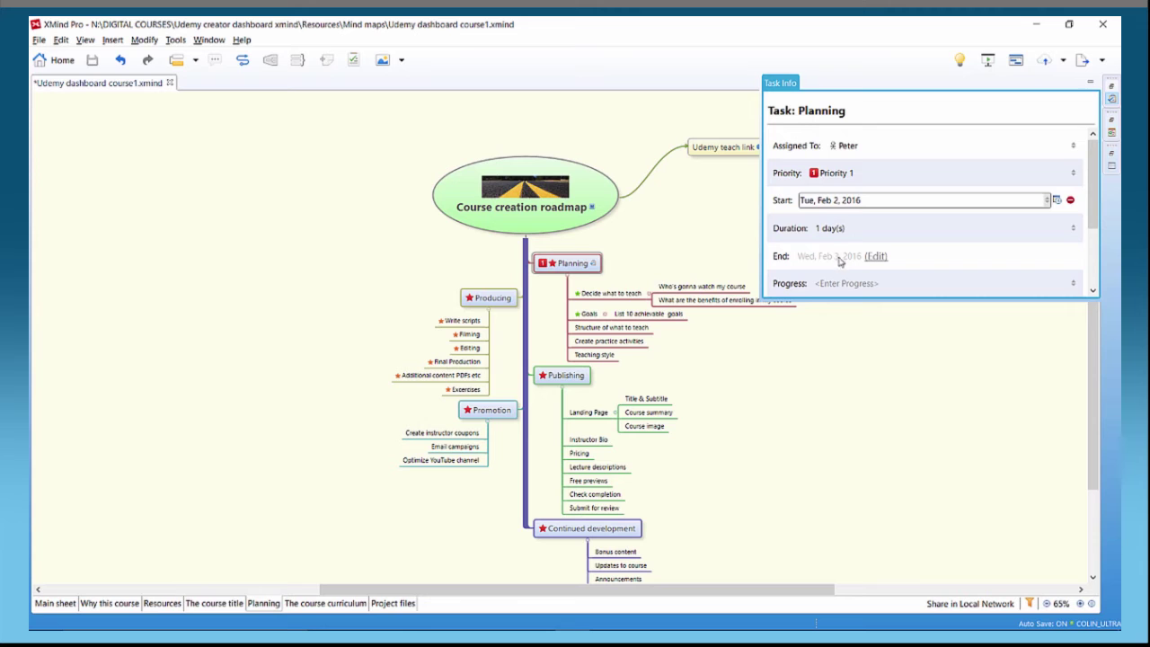
click(879, 231)
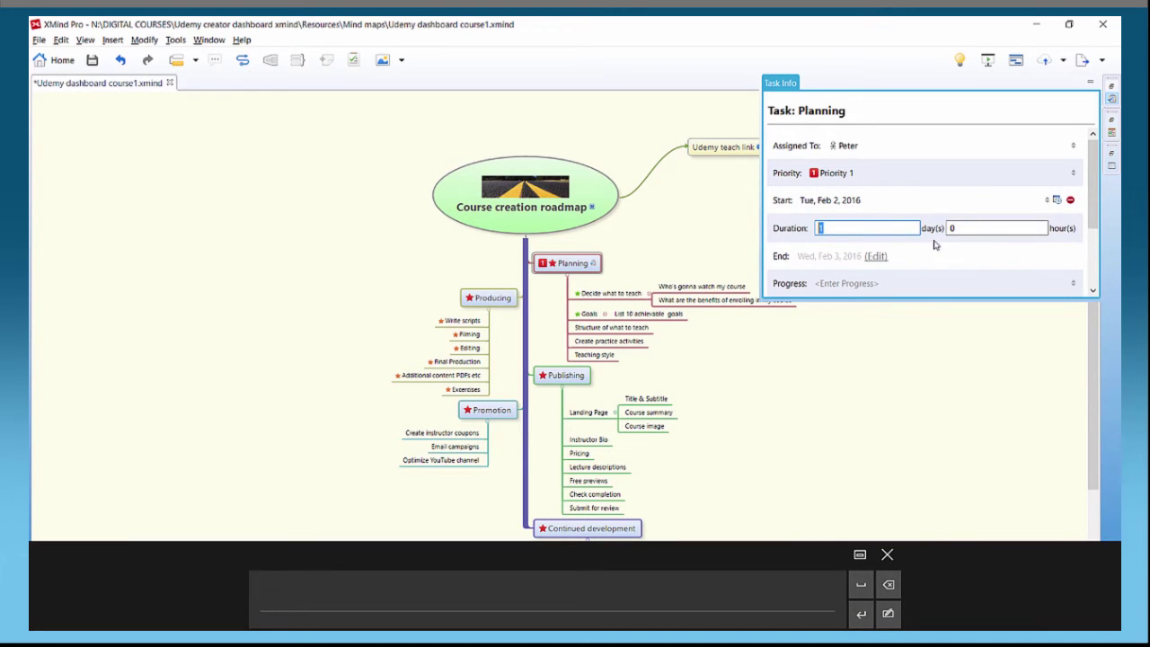
text(3)
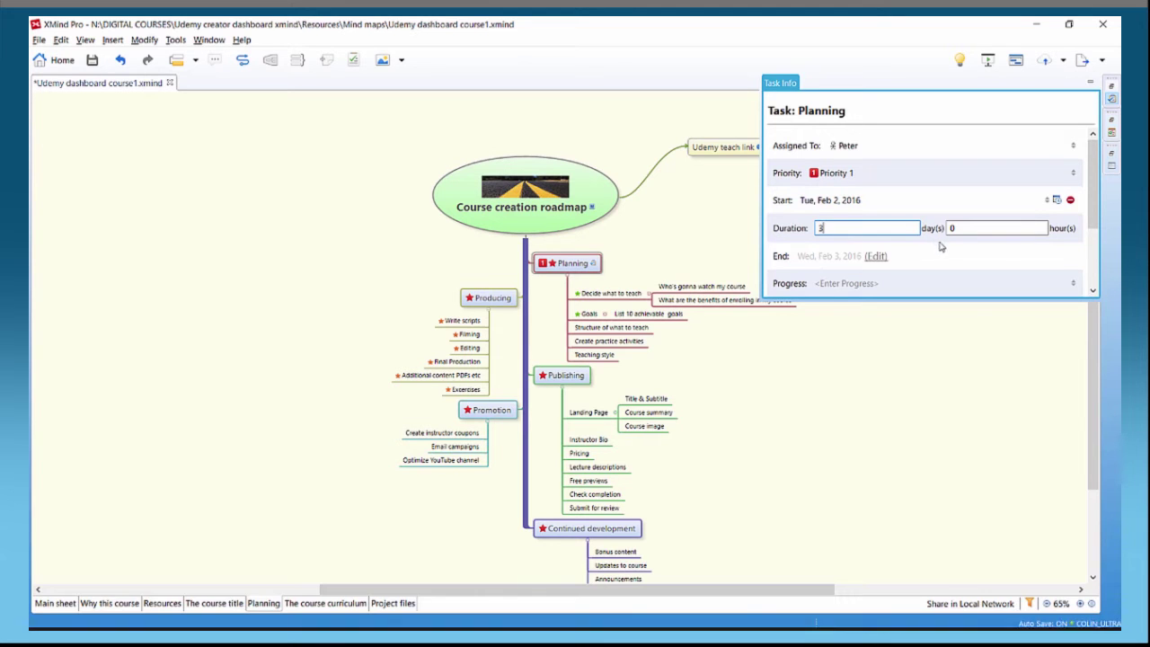
click(1092, 266)
scroll(907, 191, up, 3)
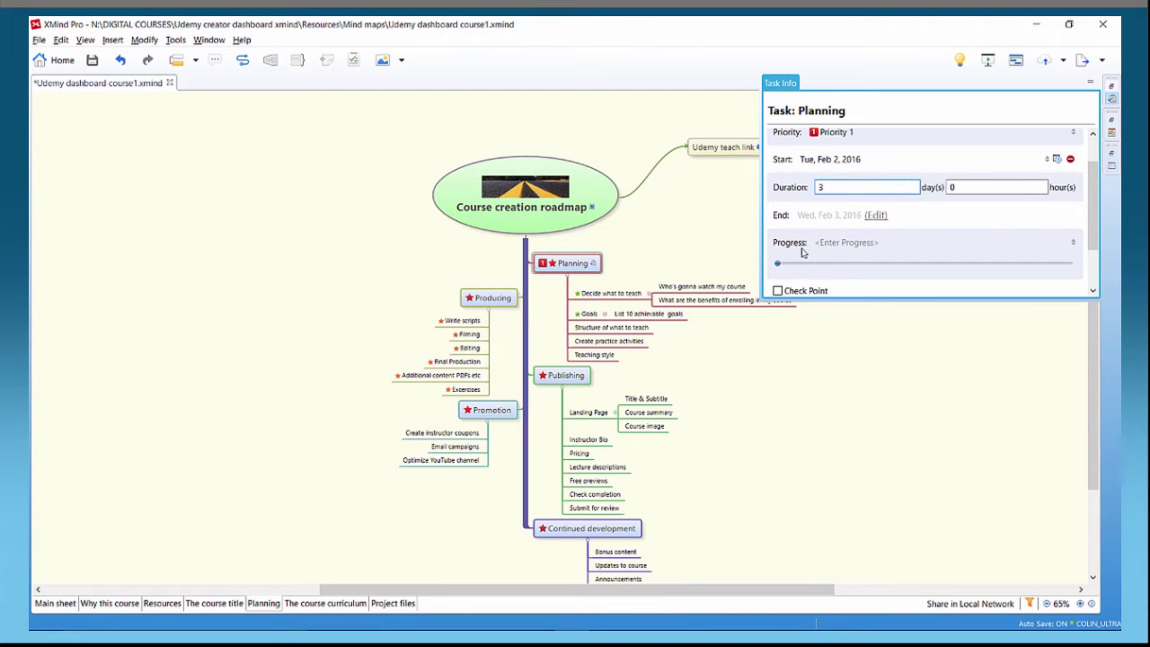
scroll(1097, 252, down, 2)
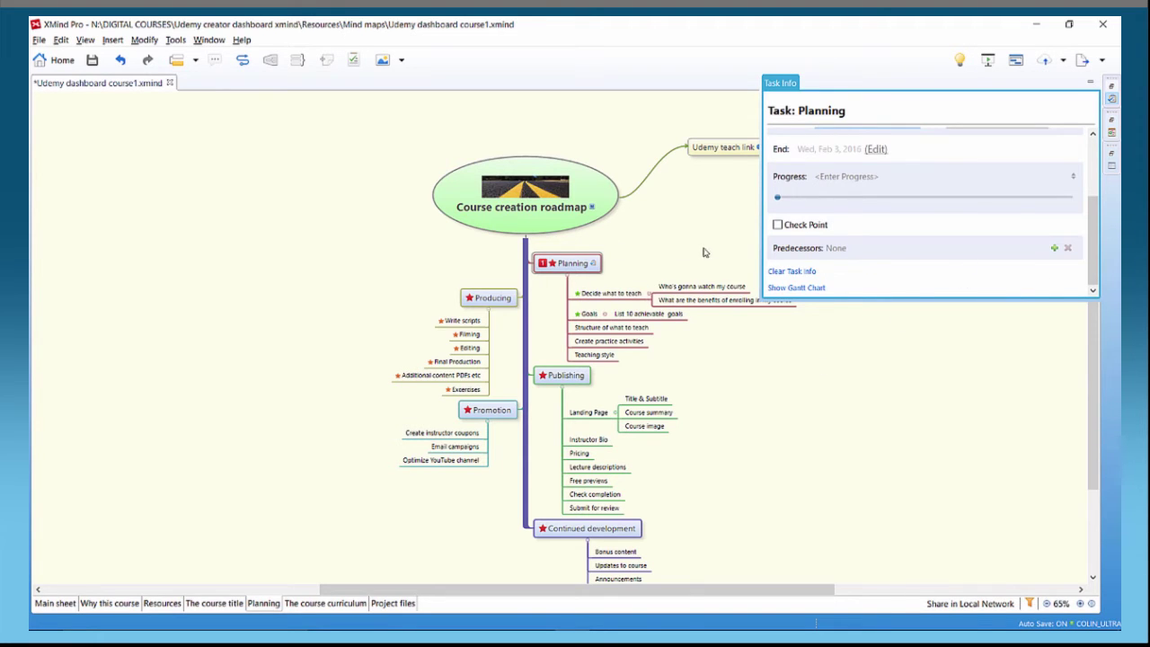
click(753, 234)
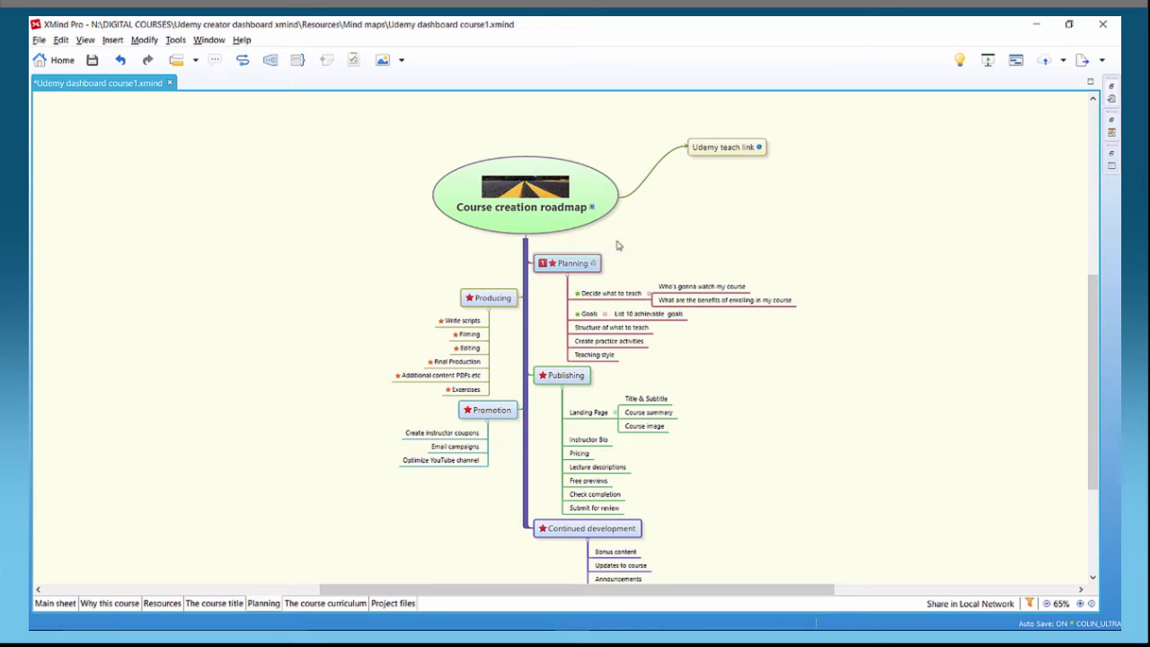
Select Producing, choose its assignee, and give it Priority 2
click(499, 297)
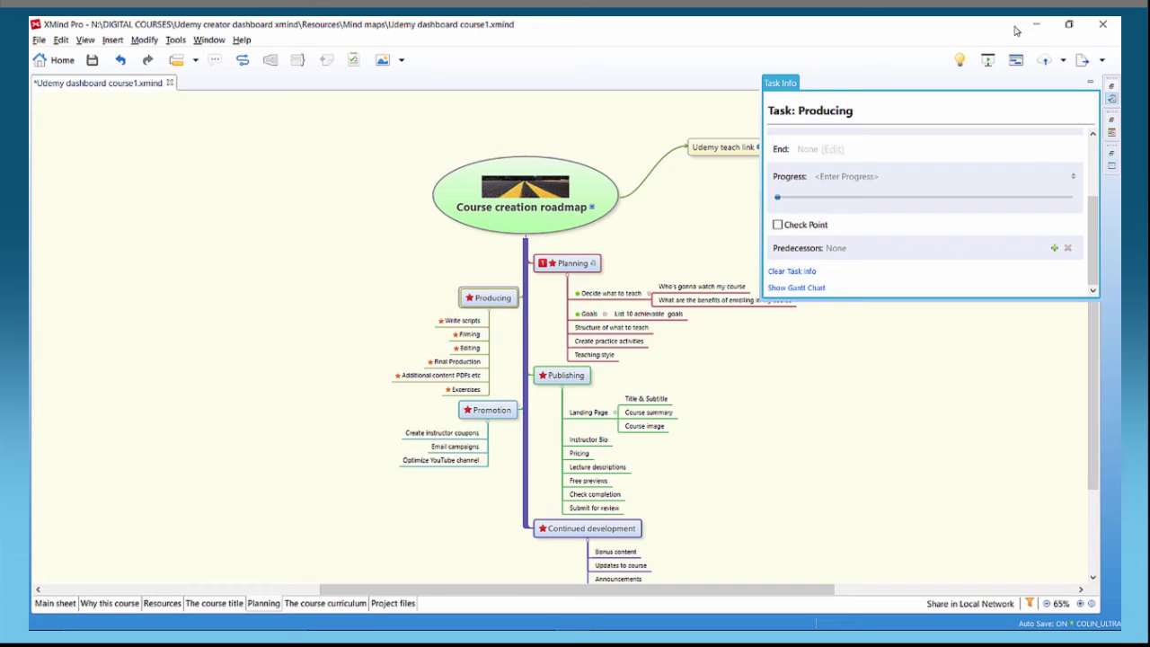
scroll(1097, 212, up, 3)
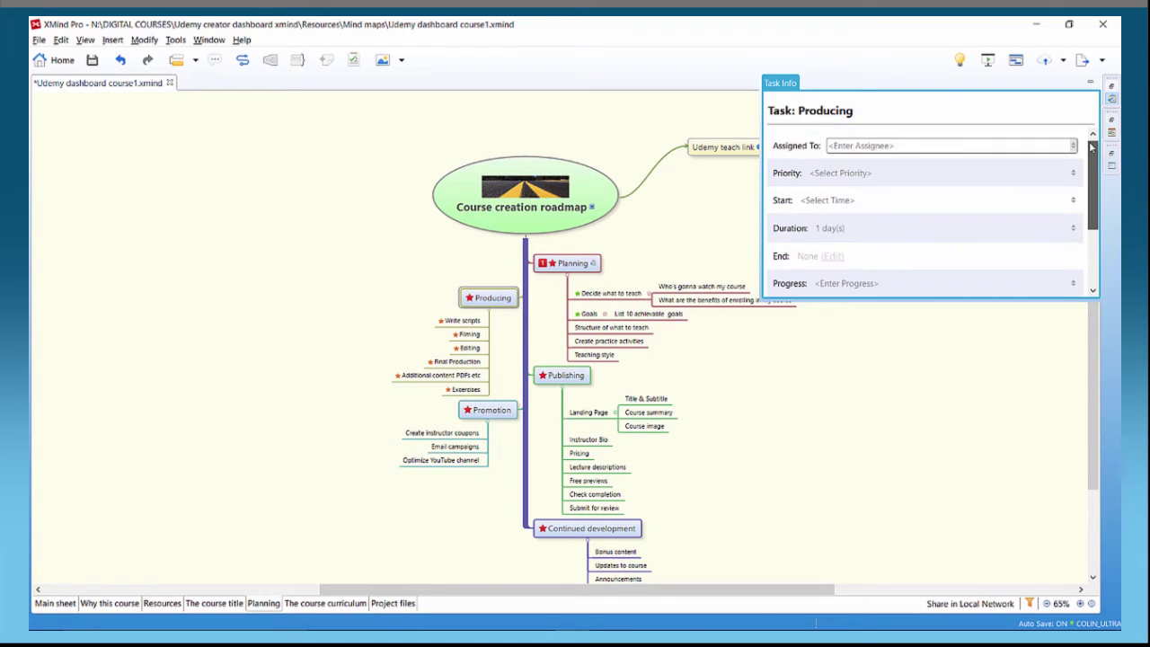
click(1003, 147)
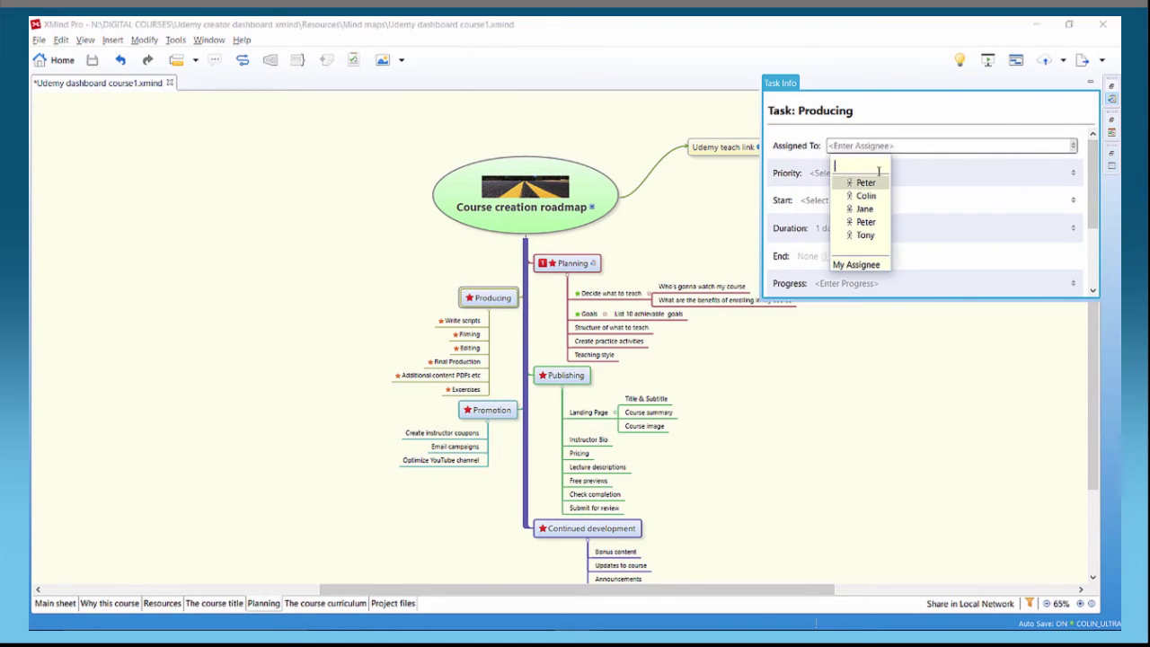
click(865, 235)
click(914, 173)
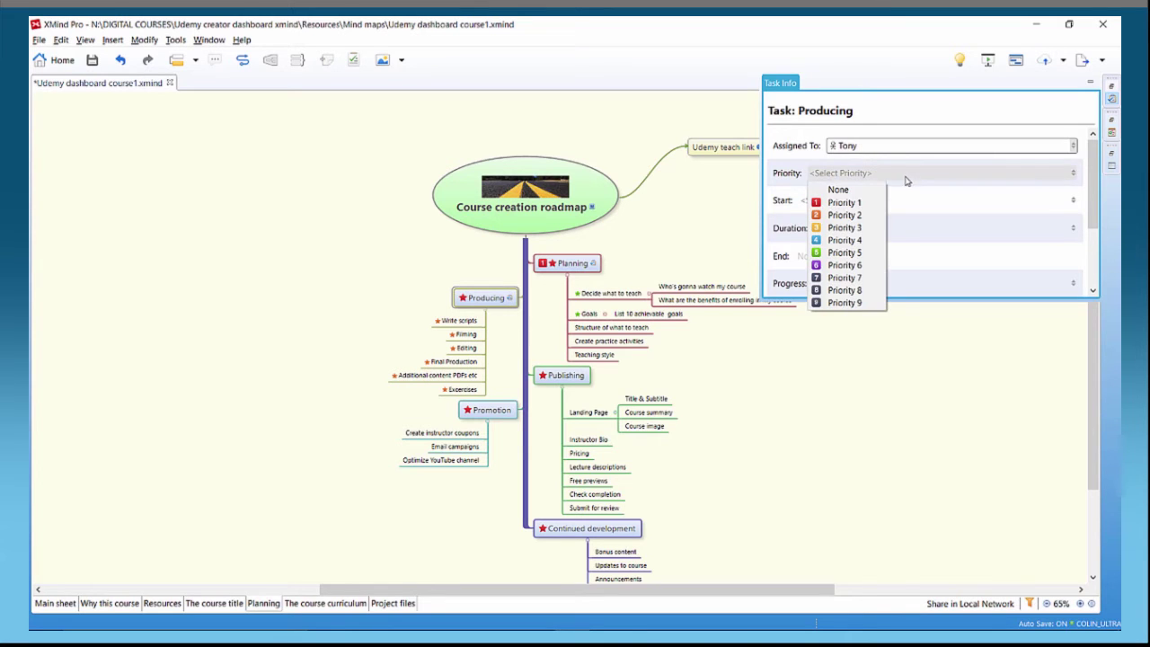
click(845, 215)
Set Producing to start Wed, Feb 3, 2016 and close its task details
click(918, 203)
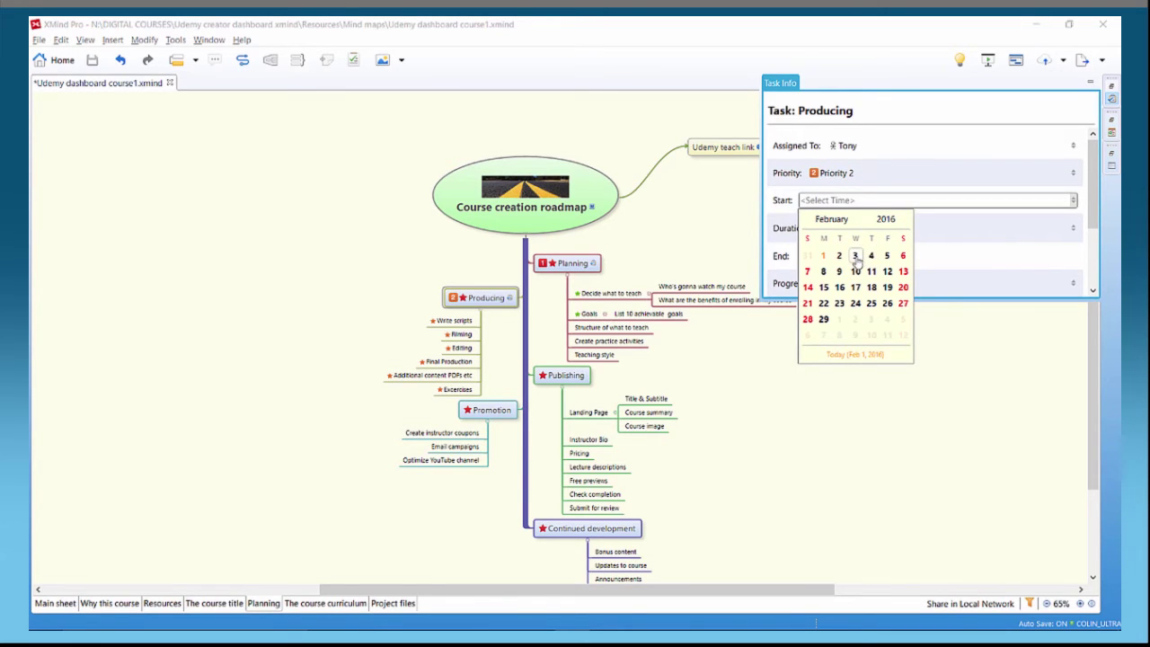
click(857, 256)
click(902, 228)
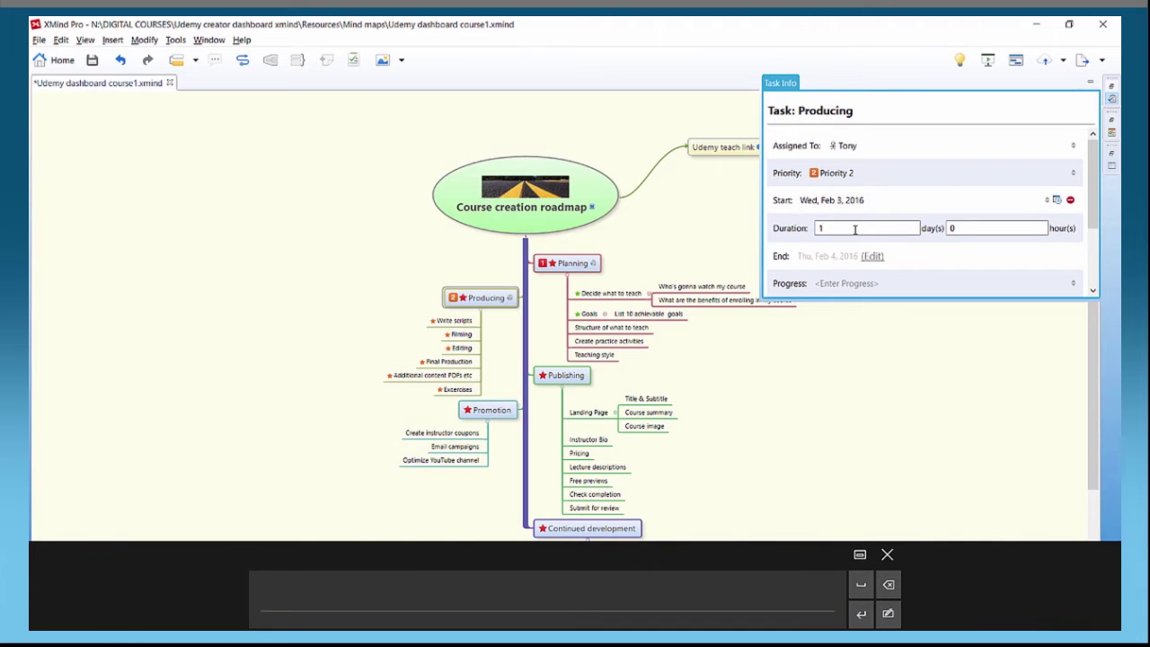
scroll(988, 248, down, 3)
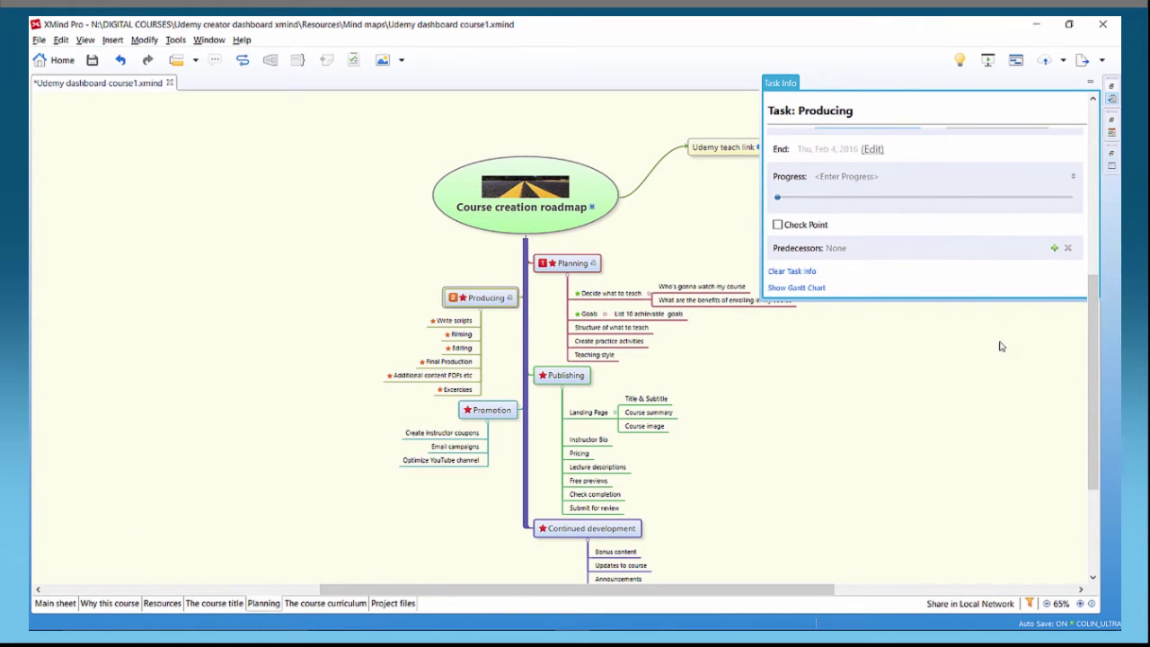
click(976, 303)
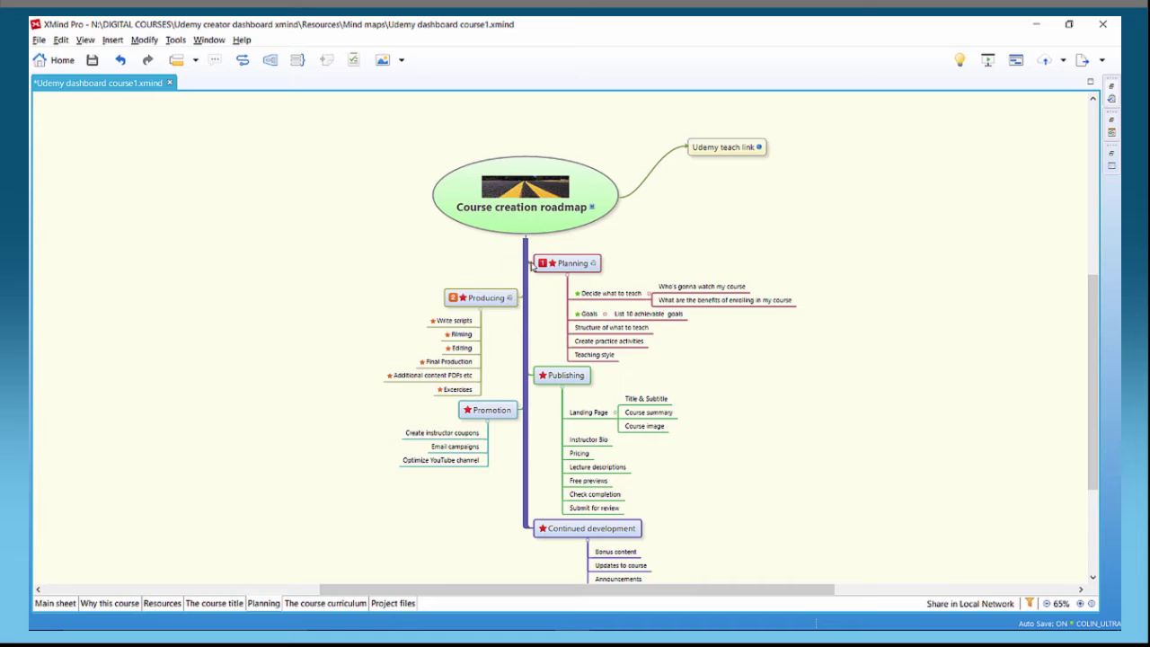
Show the Gantt chart, inspect the Planning and Producing bars, and select Decide what to teach
click(1017, 61)
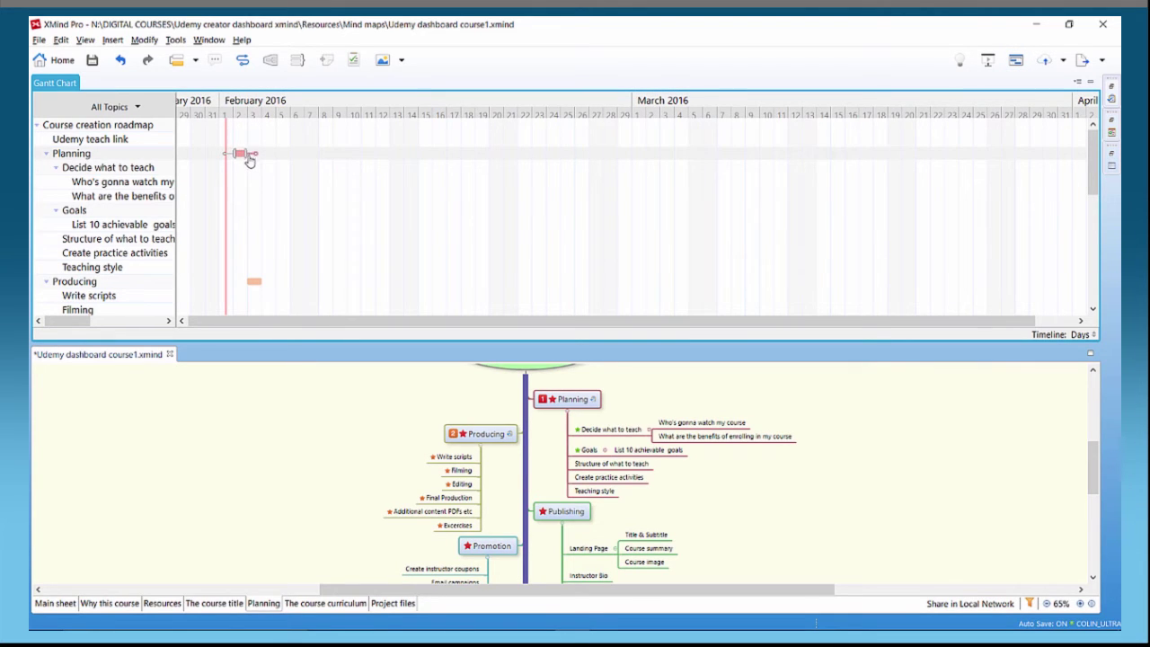
mouse_move(241, 157)
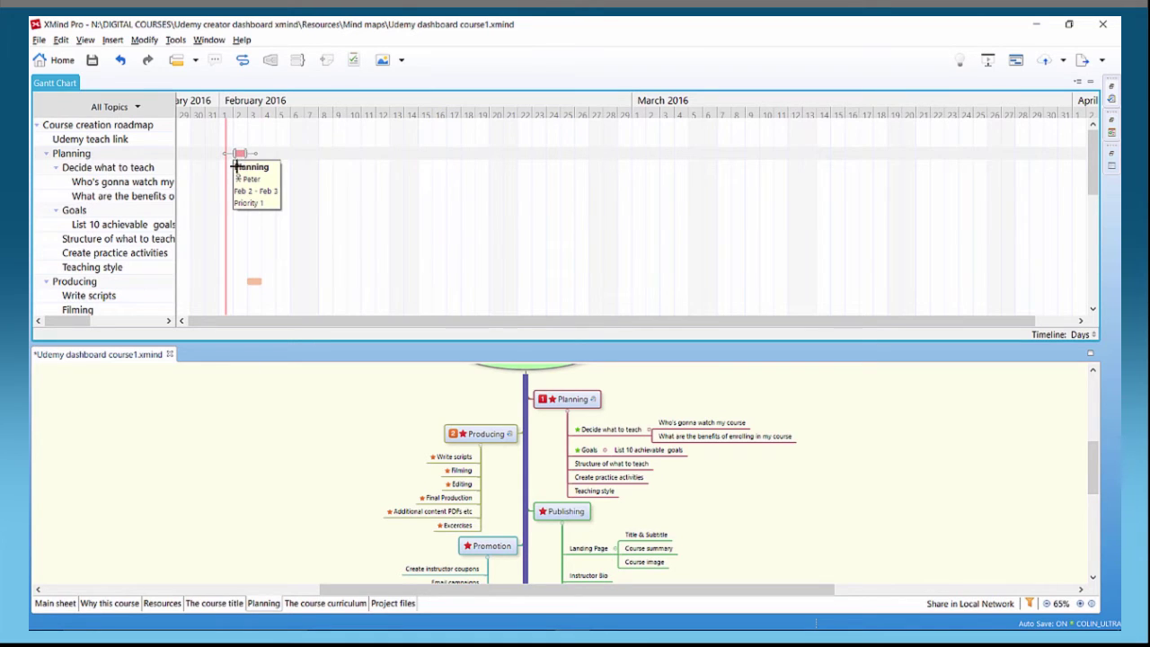
mouse_move(258, 286)
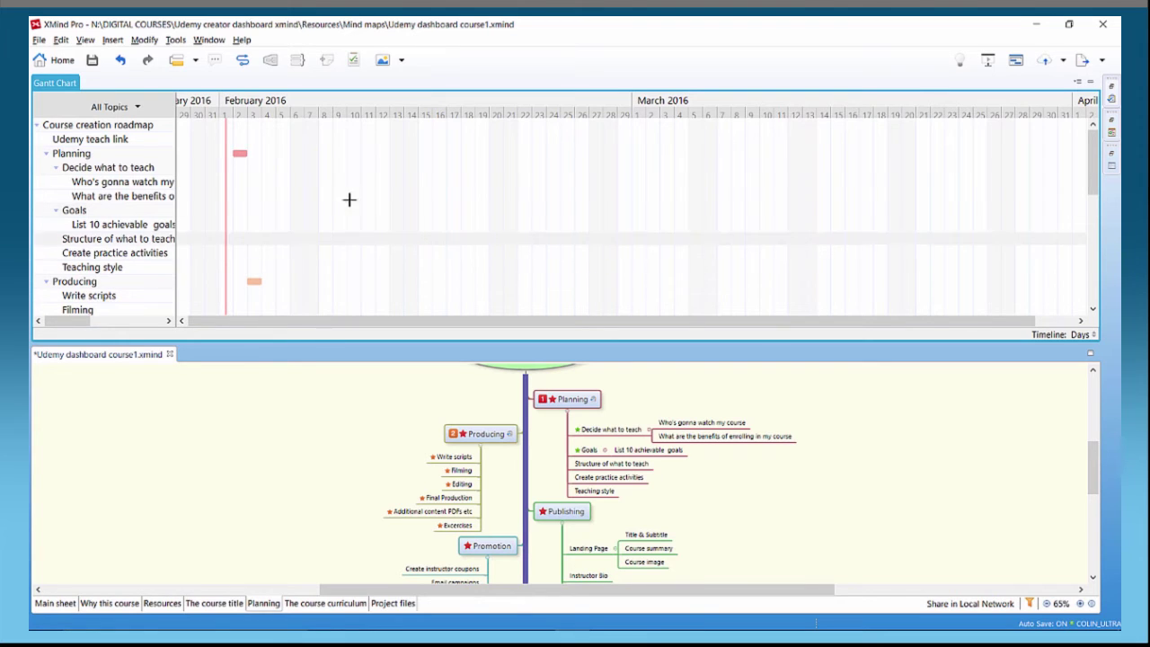
click(237, 167)
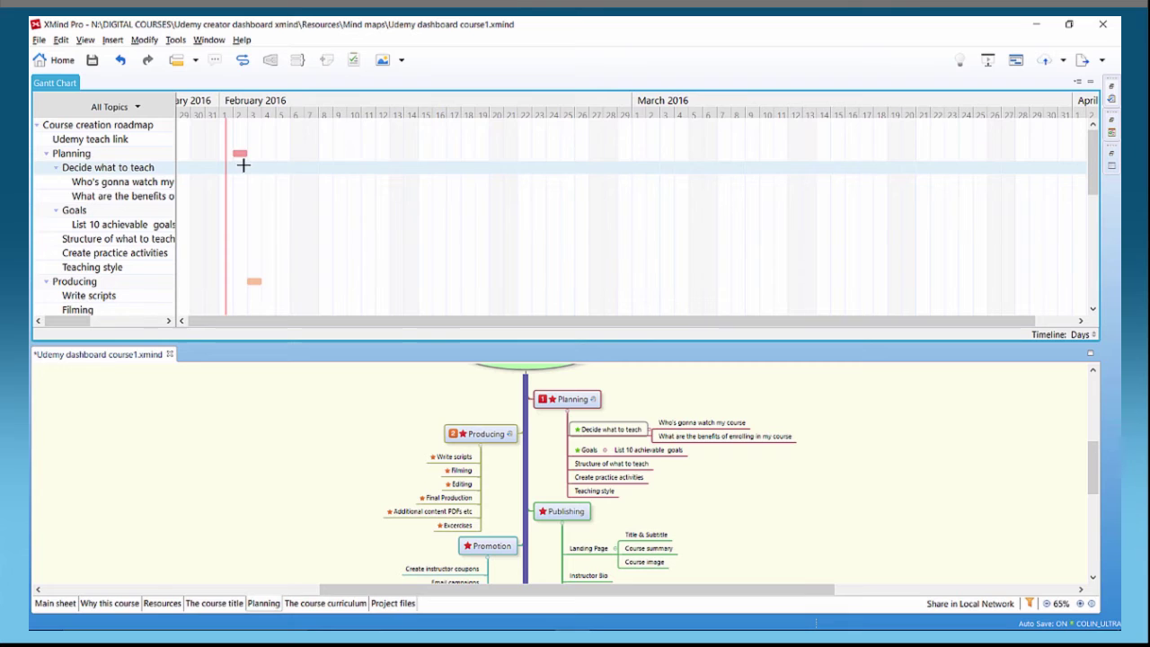
Open Decide what to teach's task details, choose its assignee, and set Priority 3
double_click(241, 165)
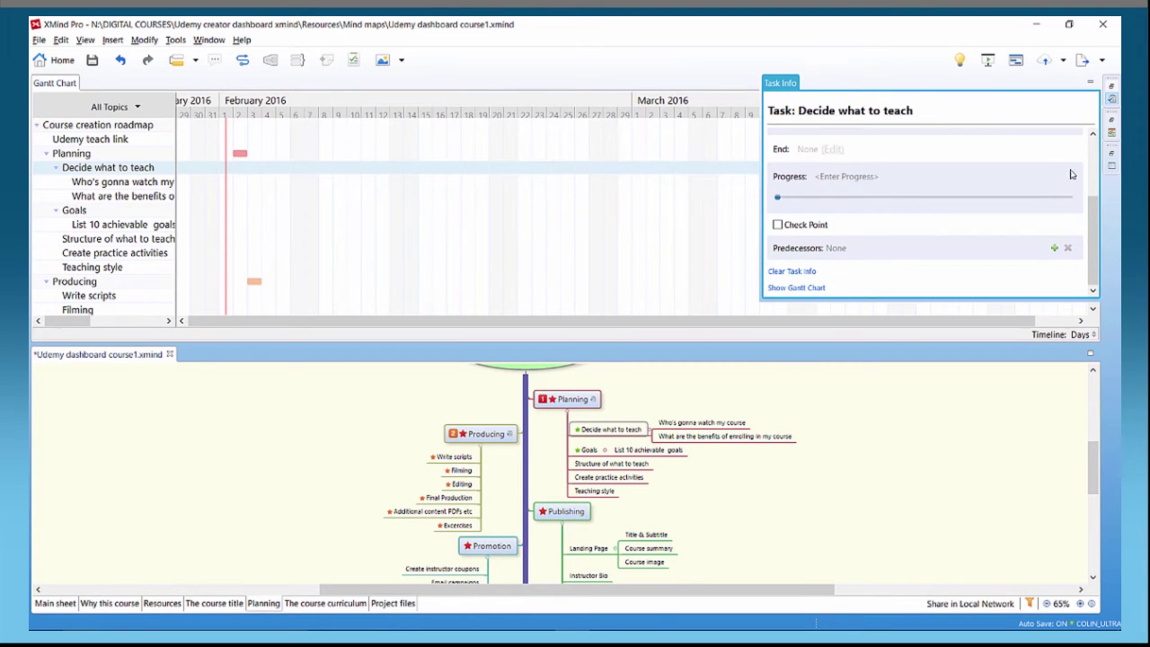
drag(1097, 212, 1093, 142)
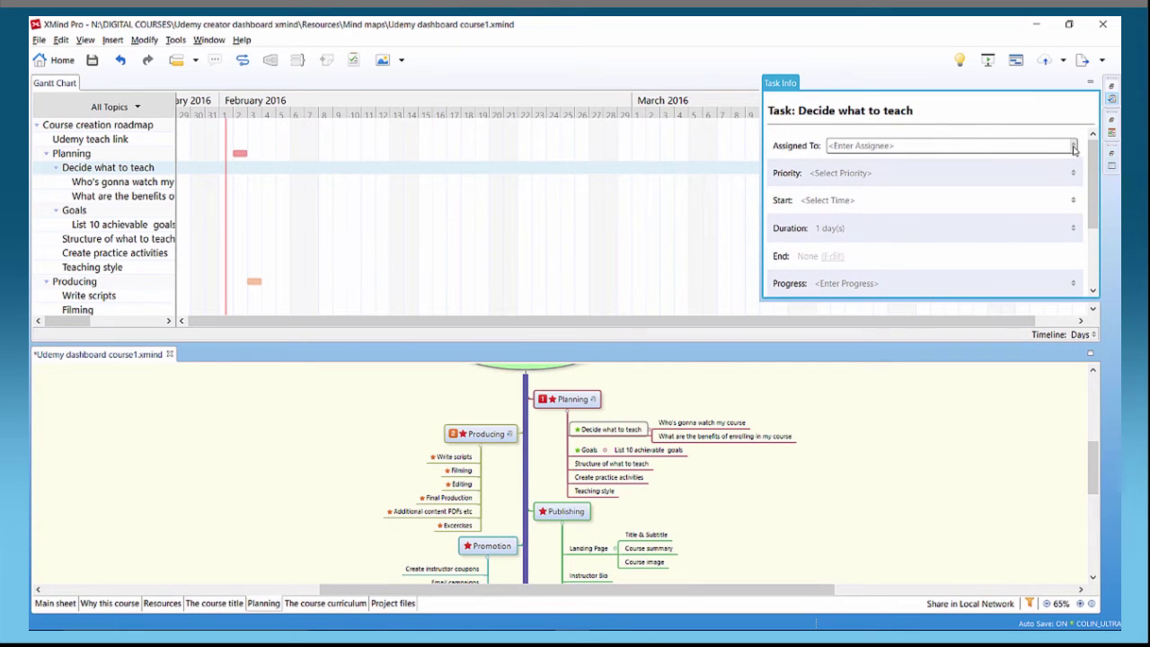
click(1073, 148)
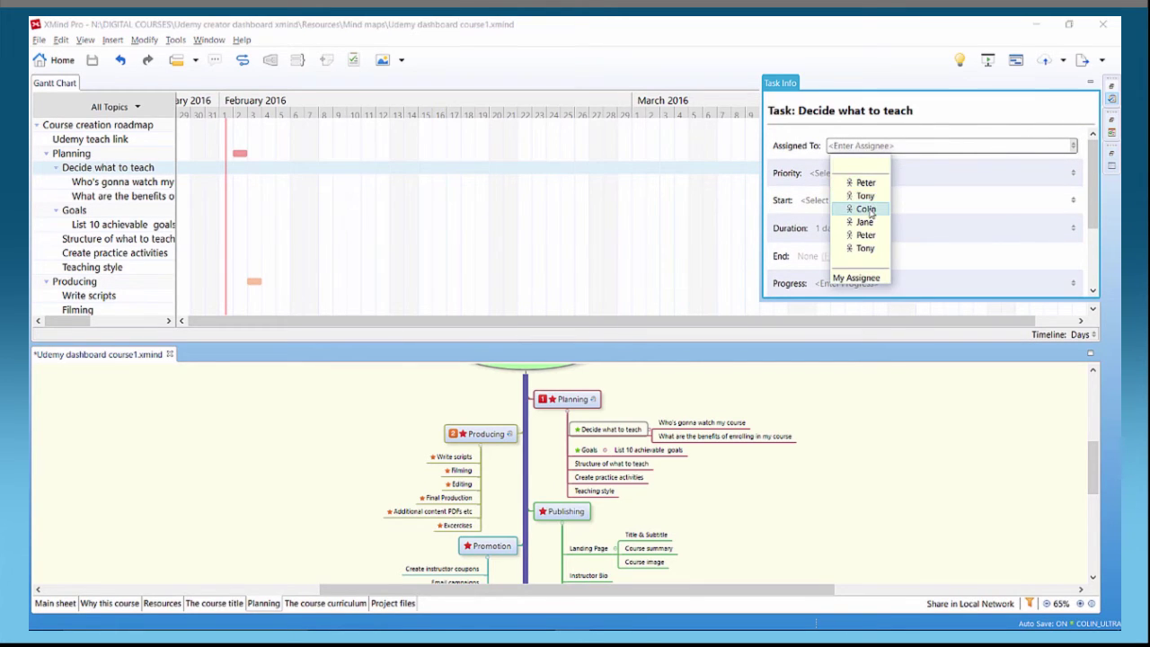
click(927, 177)
click(926, 176)
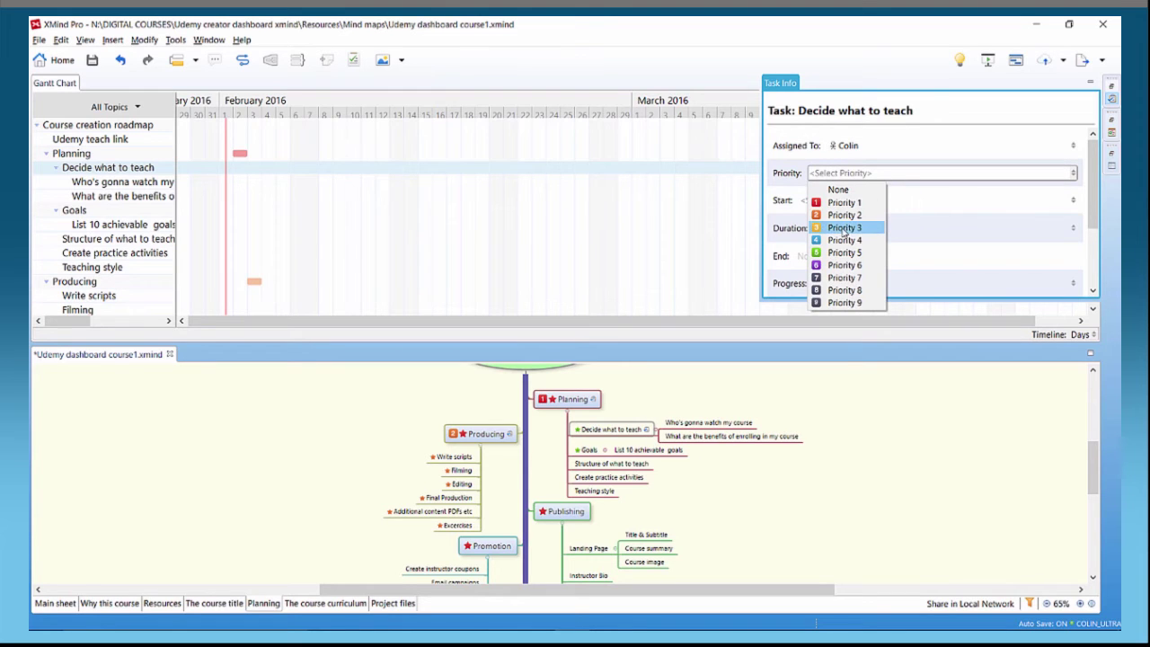
click(850, 228)
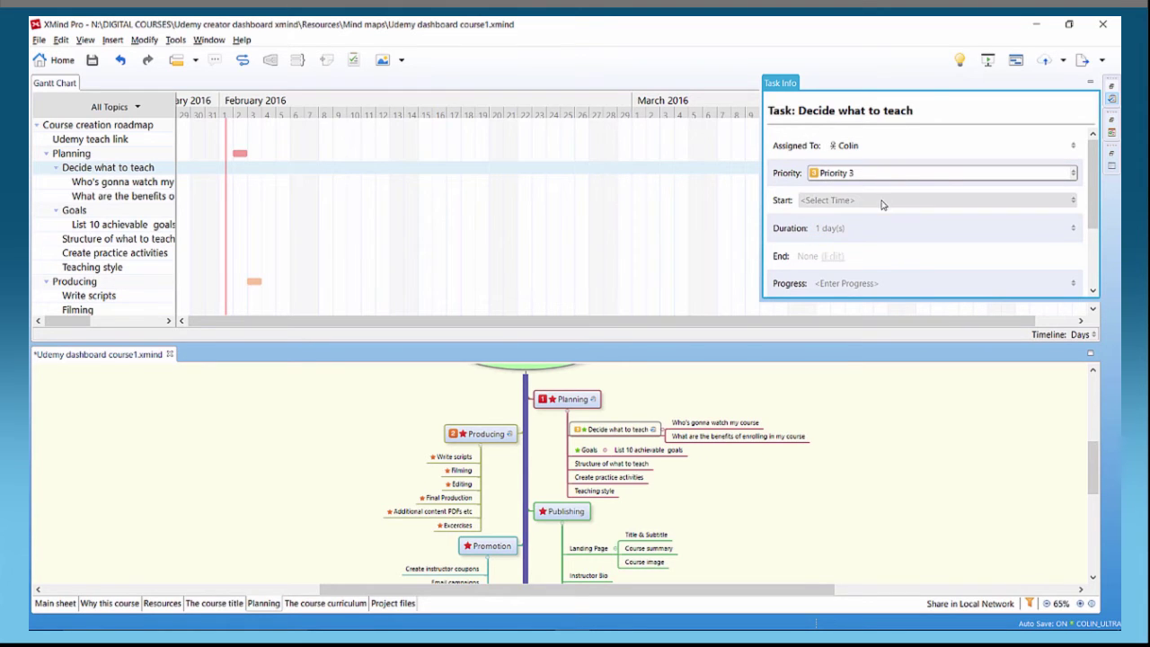
Start it on Feb 2, 2016 with a 0-day 4-hour duration, then close the panel
click(881, 203)
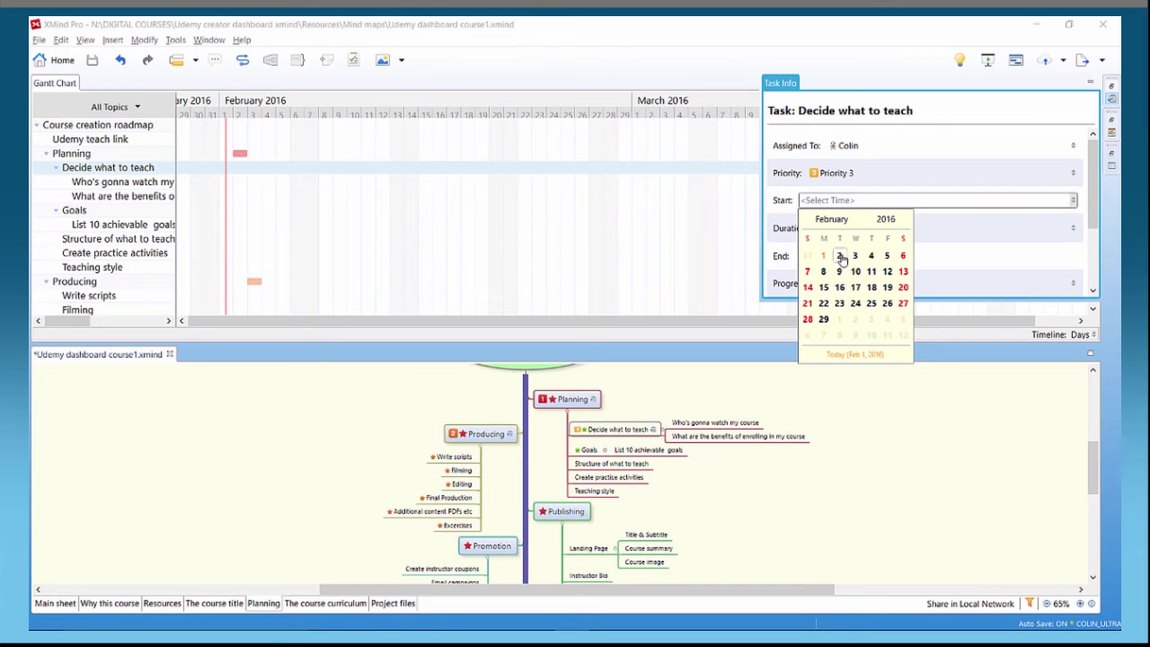
click(839, 257)
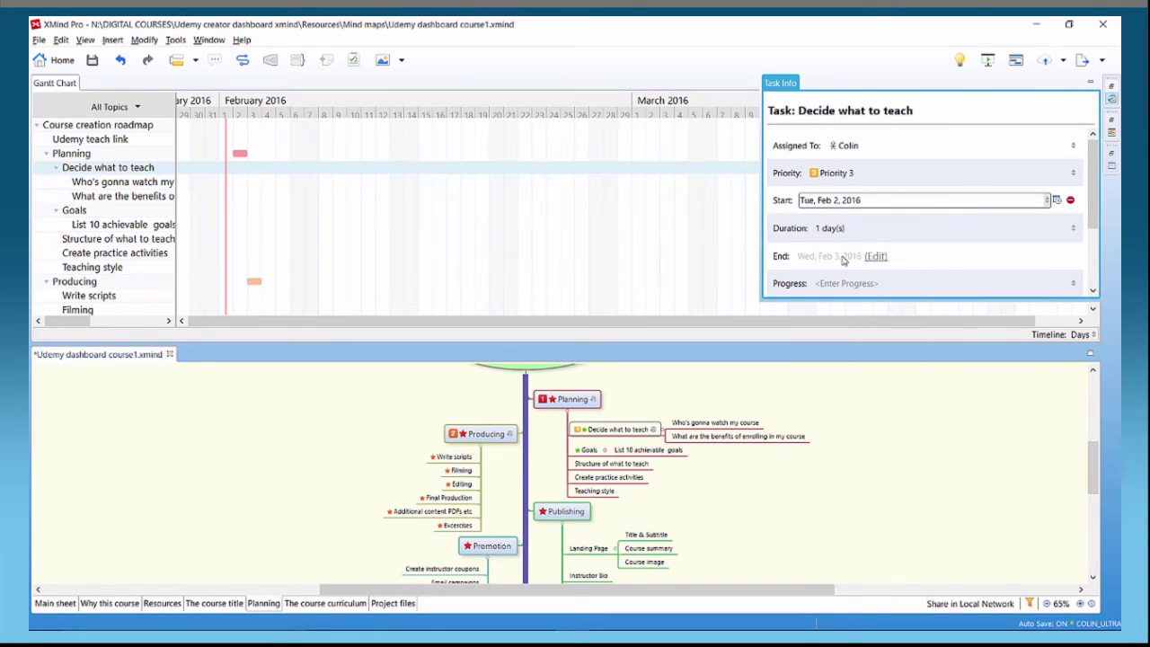
click(919, 225)
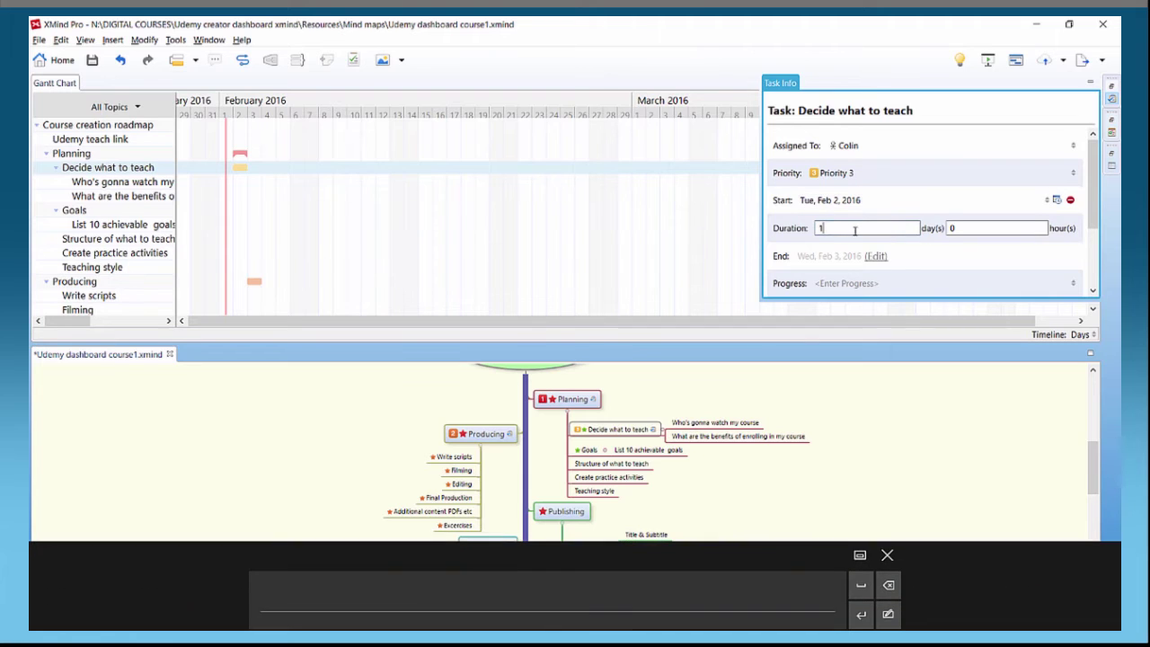
text(0)
key(Tab)
text(4)
scroll(1088, 220, down, 3)
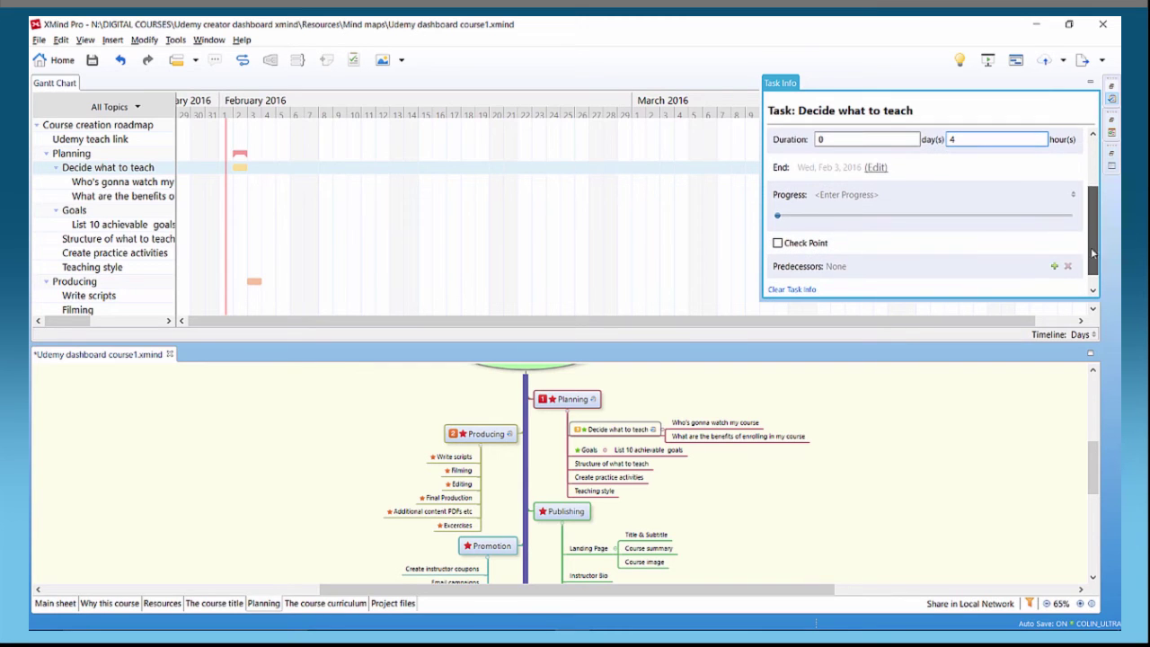
click(678, 270)
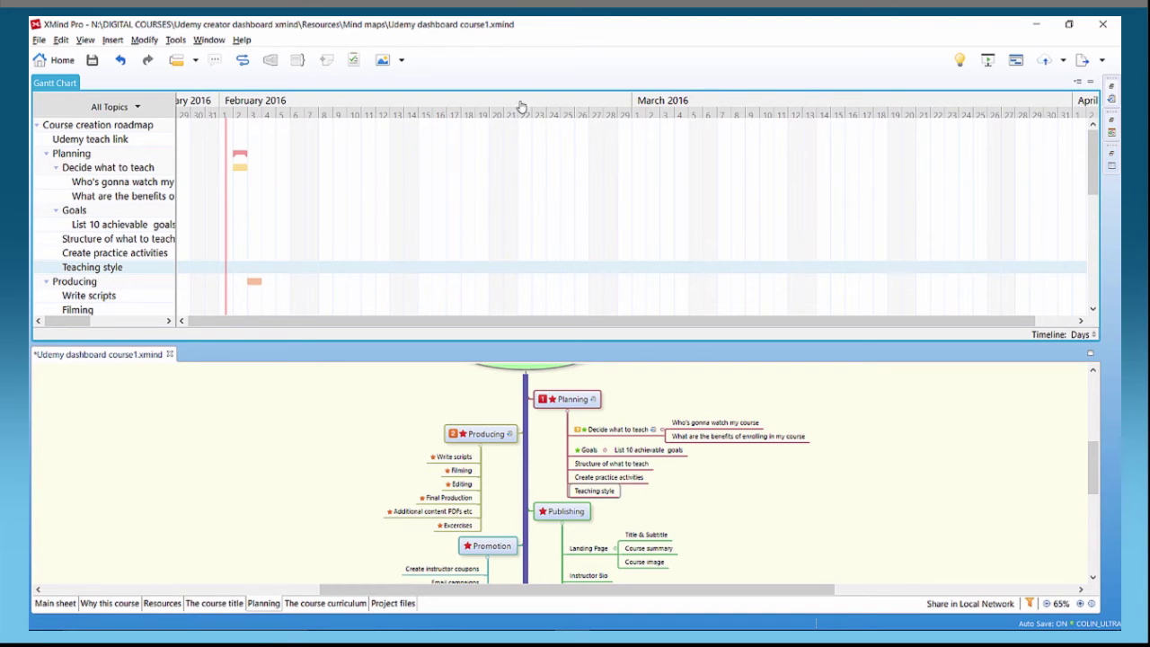
Extend the Planning bar to Feb 4, shift Decide what to teach a day later, and list timeline scales
mouse_move(241, 155)
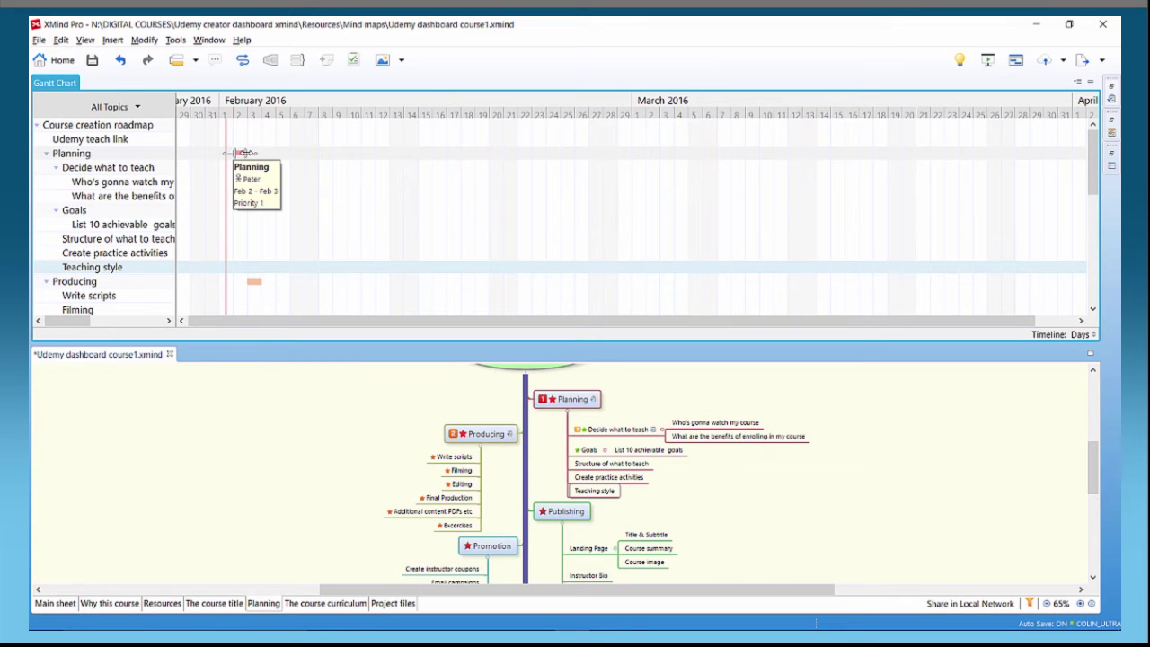
drag(259, 153, 266, 153)
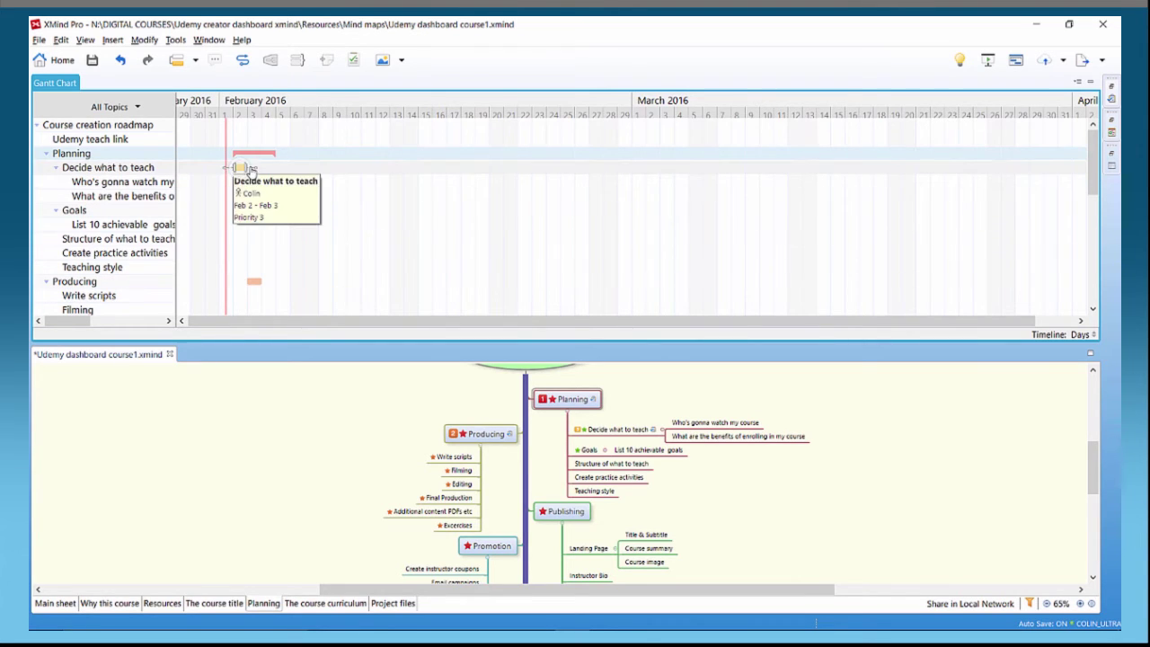
click(252, 168)
drag(254, 171, 256, 175)
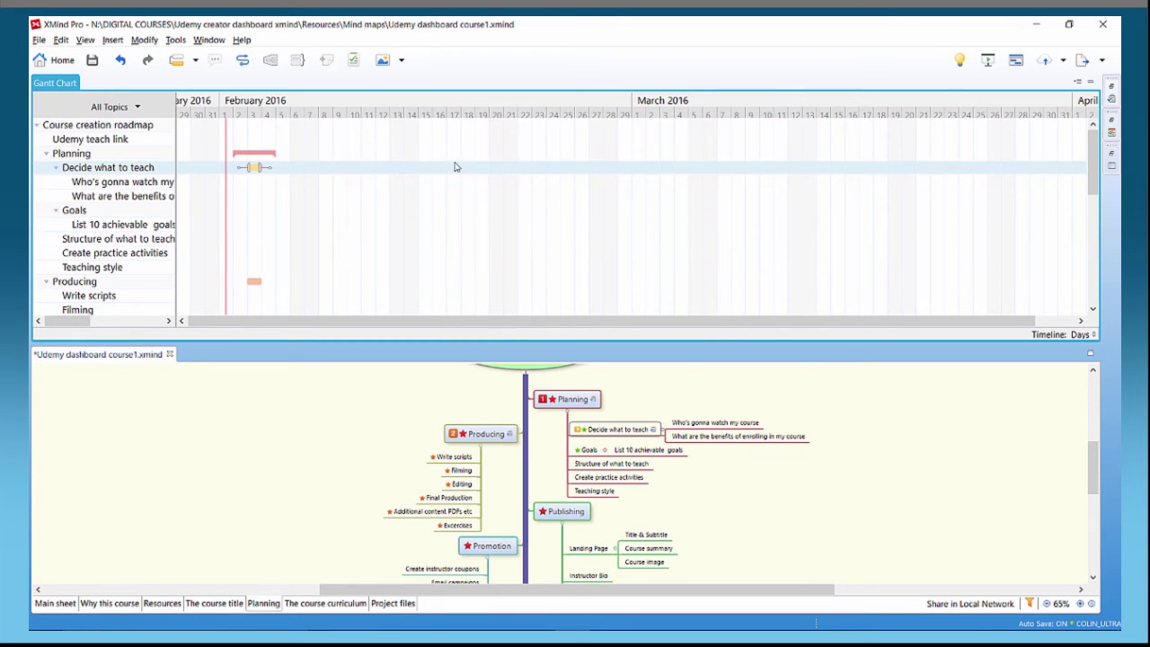
click(1095, 335)
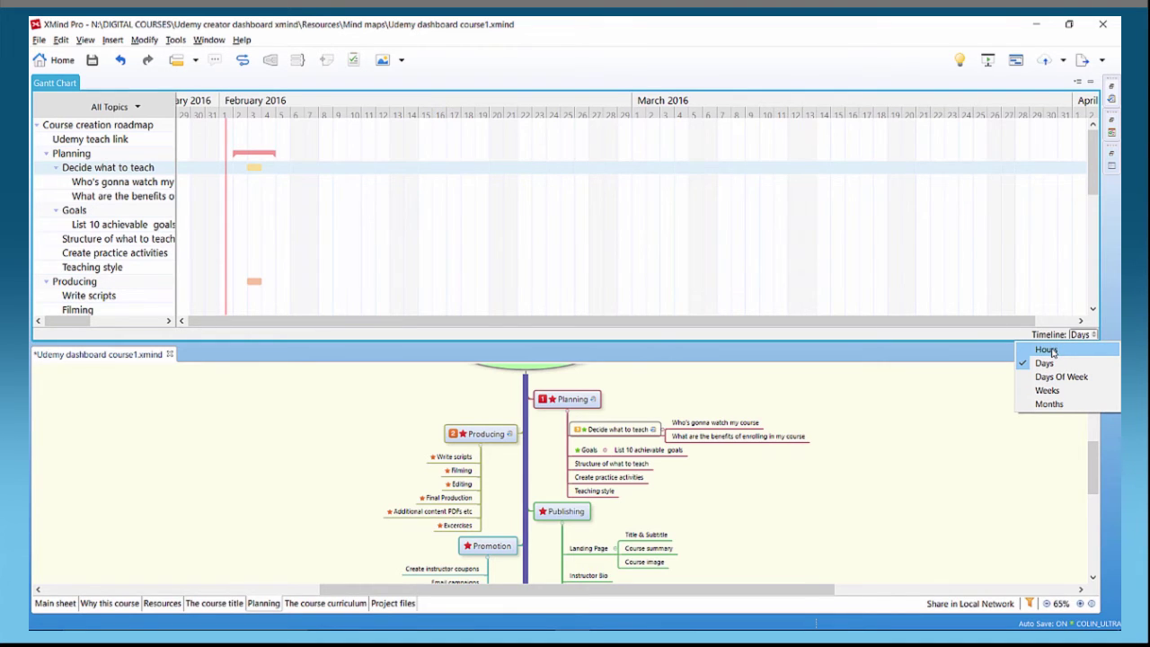
Switch the timeline to Hours and drag the Decide what to teach bar back to Feb 2
click(1053, 350)
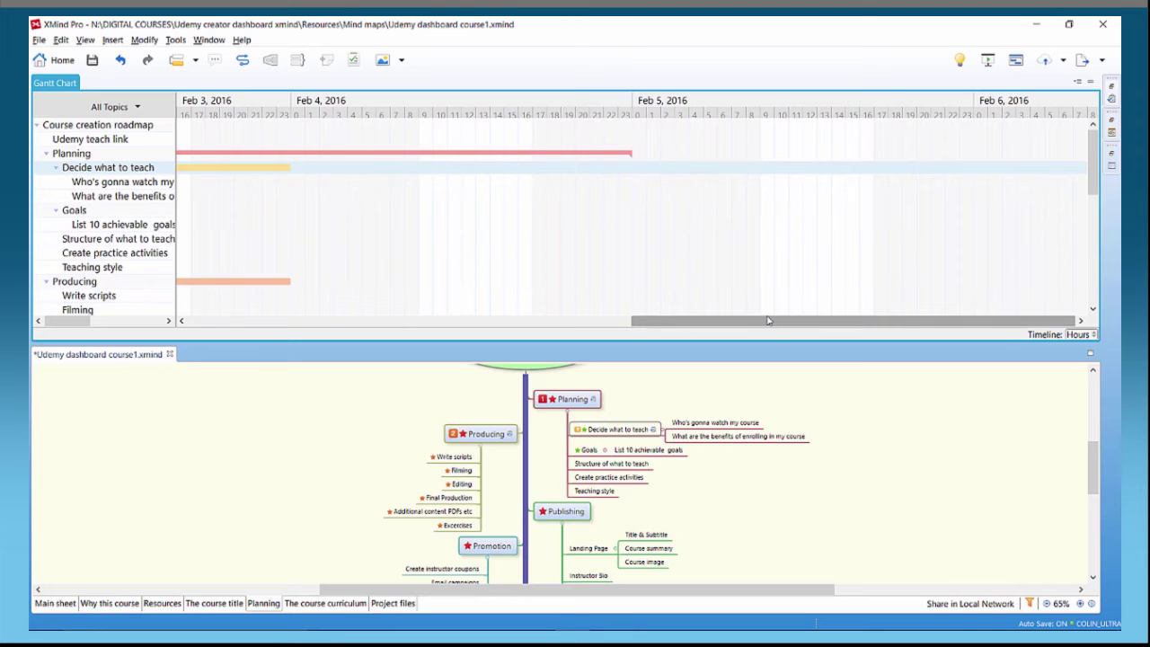
drag(764, 328, 452, 328)
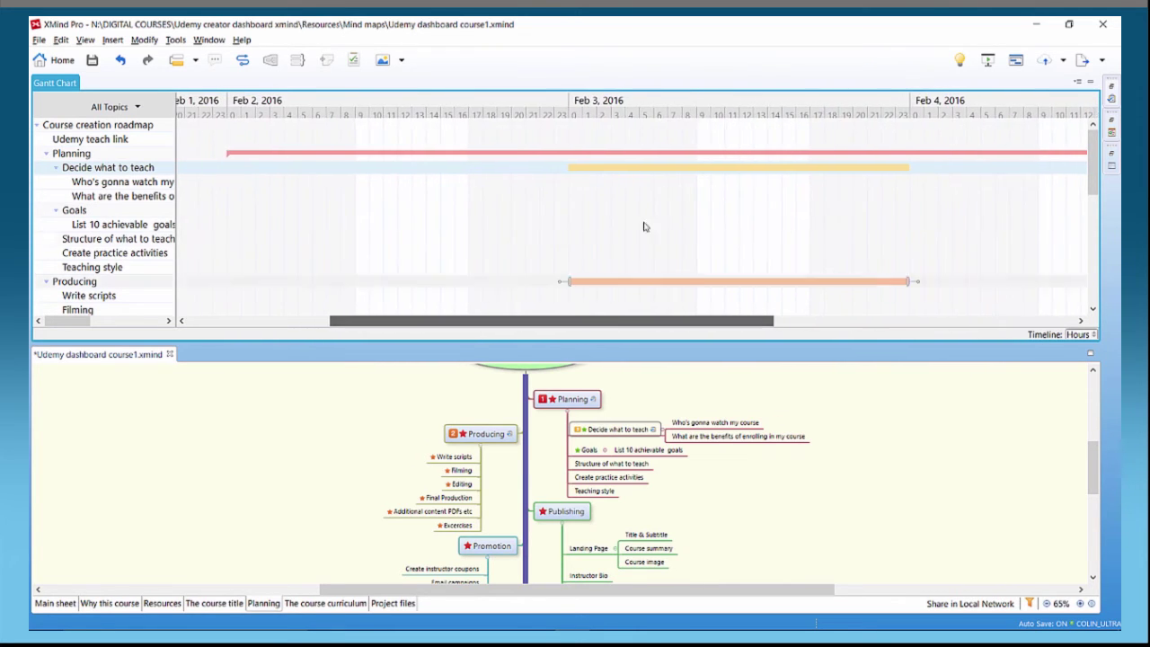
mouse_move(616, 173)
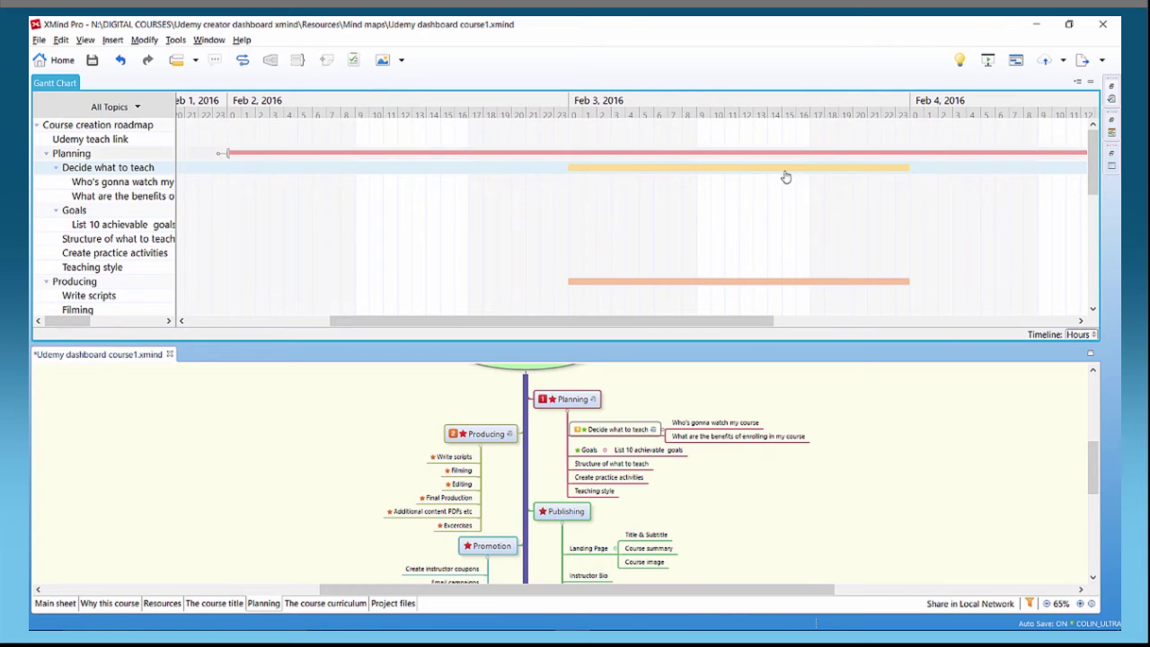
drag(765, 171, 422, 207)
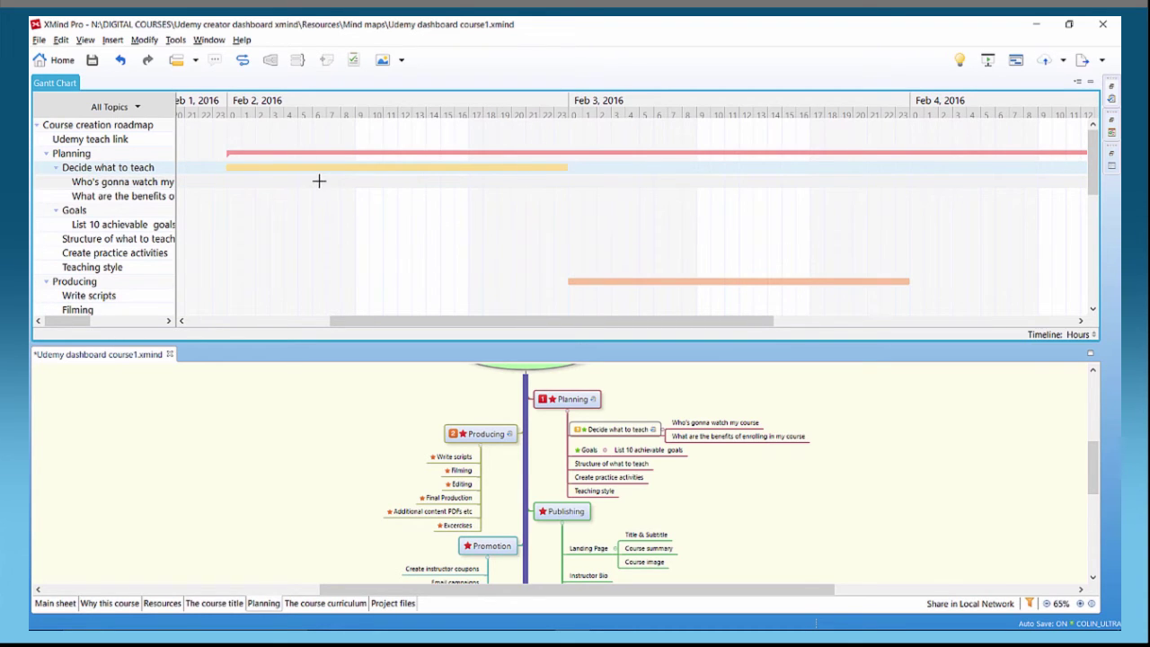
Give Who's gonna watch my course a 10-hour Feb 2 bar, then start Planning and Decide what to teach near 8:00
drag(308, 180, 655, 184)
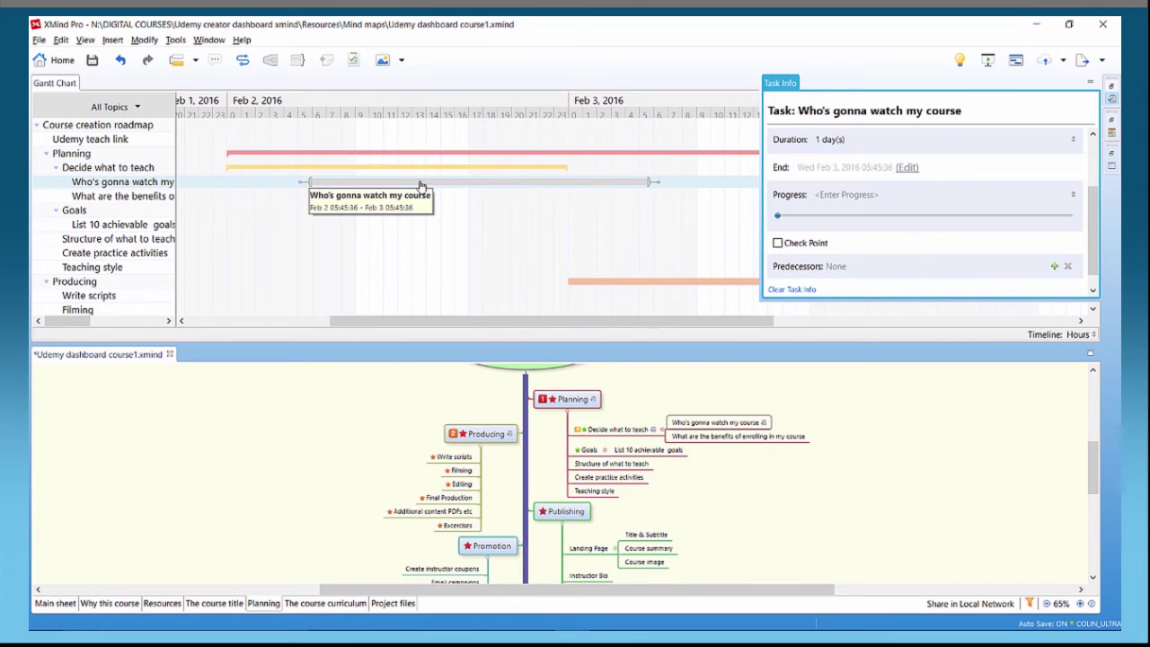
drag(651, 182, 452, 181)
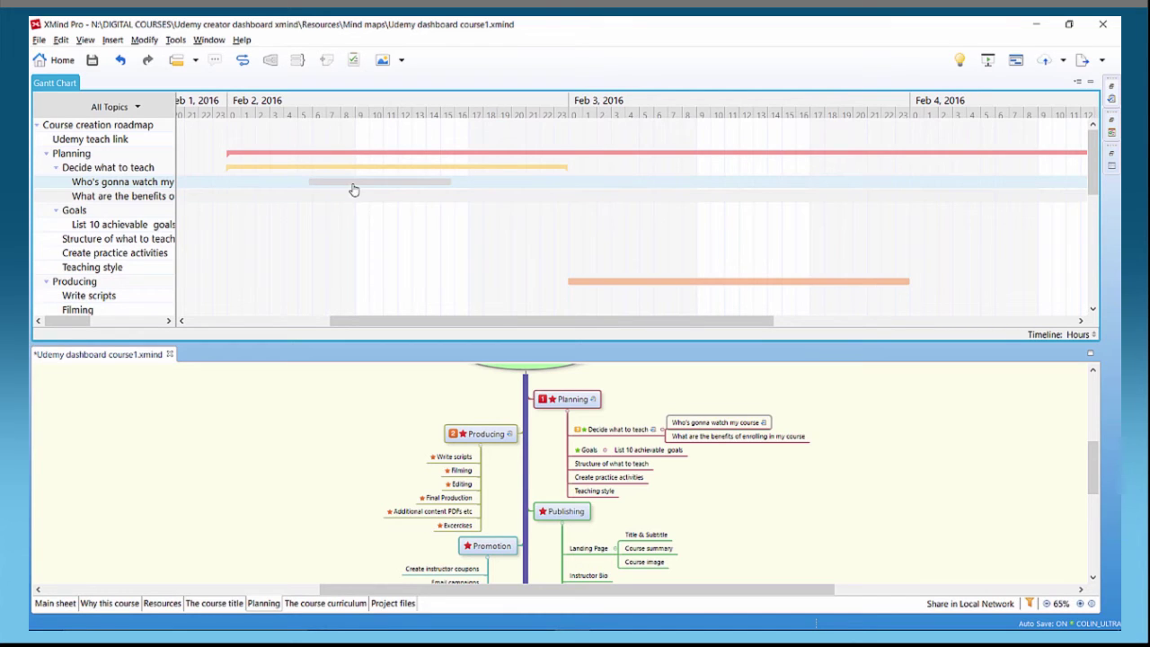
drag(576, 171, 372, 170)
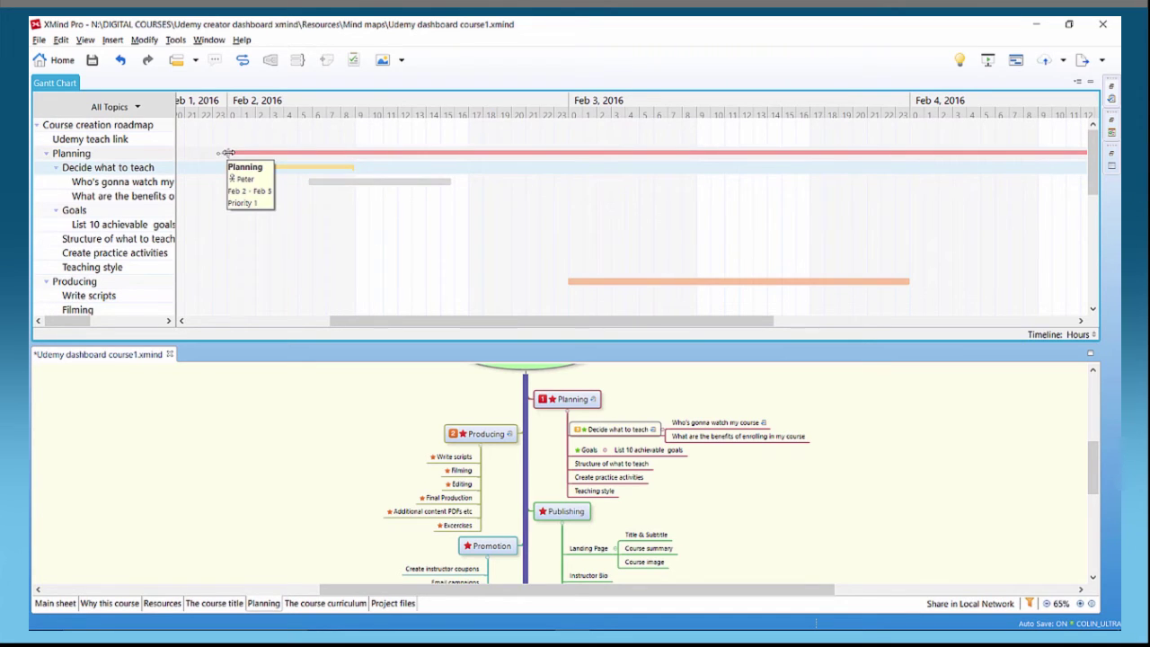
drag(238, 153, 339, 153)
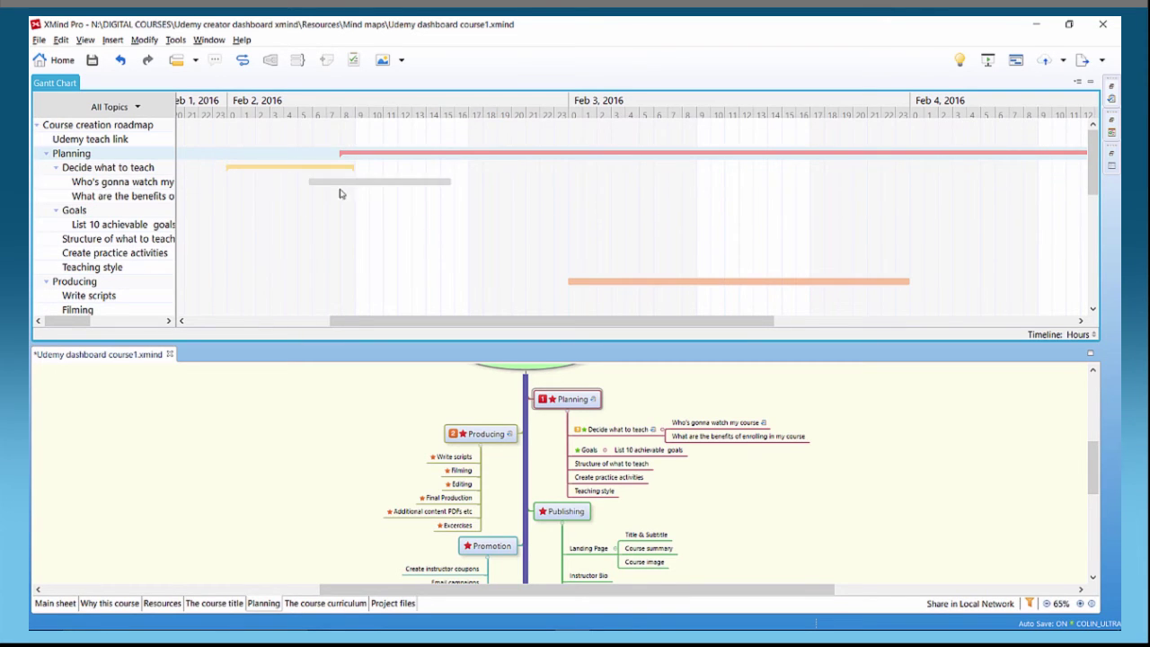
drag(293, 171, 398, 170)
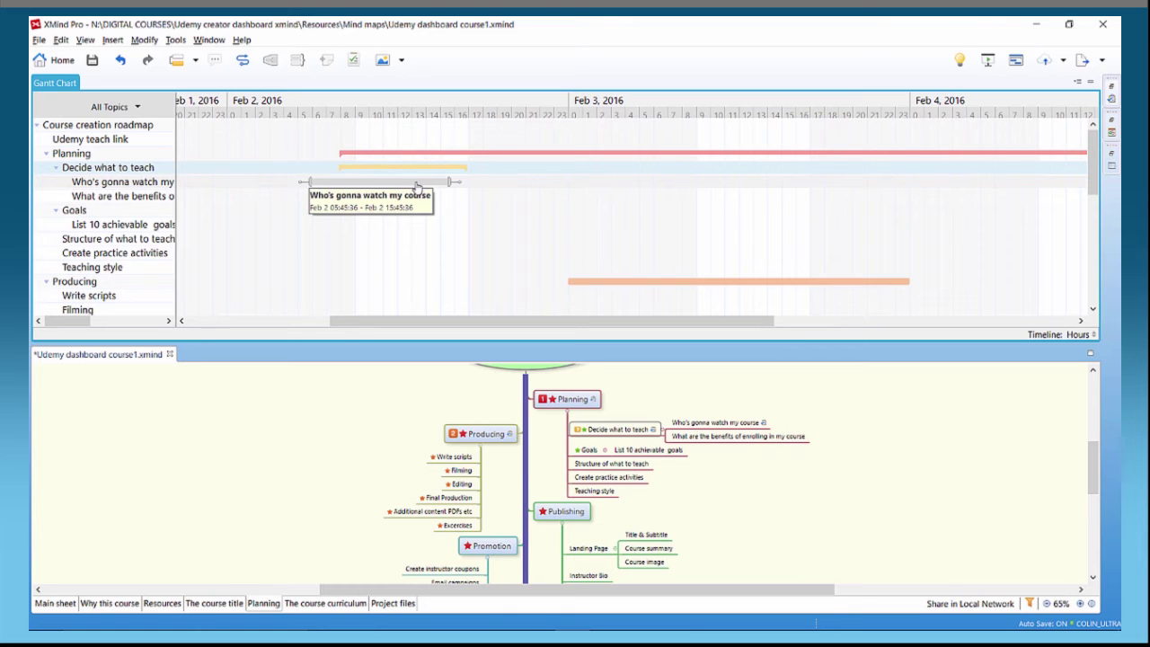
Link Decide what to teach to Who's gonna watch my course
click(476, 170)
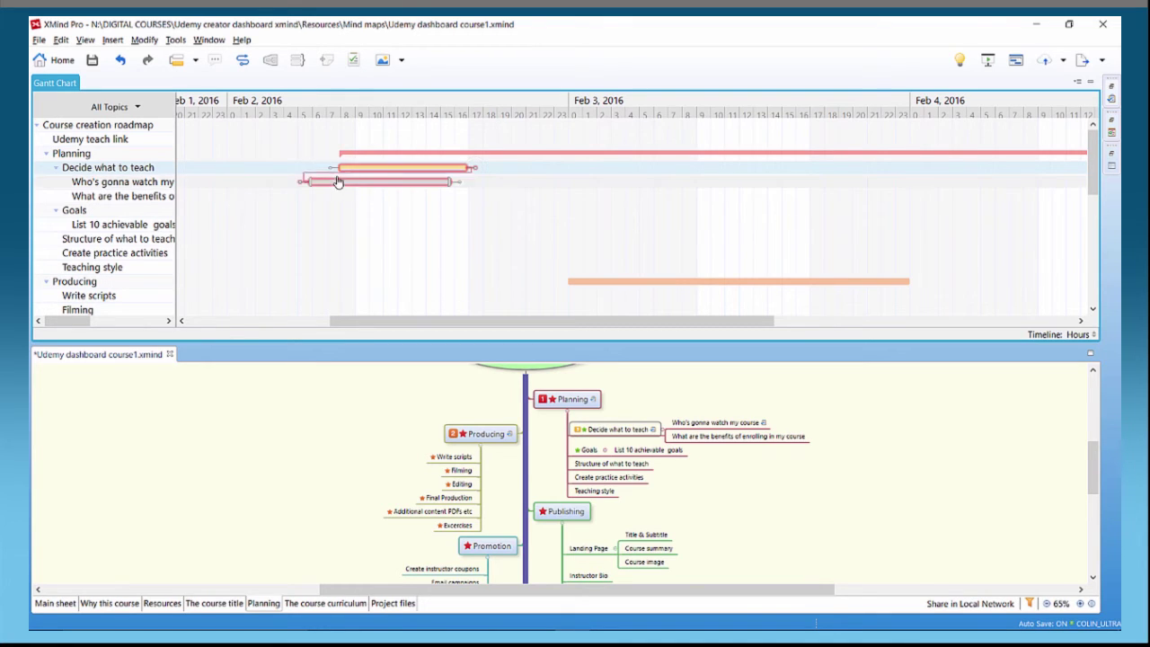
right_click(303, 187)
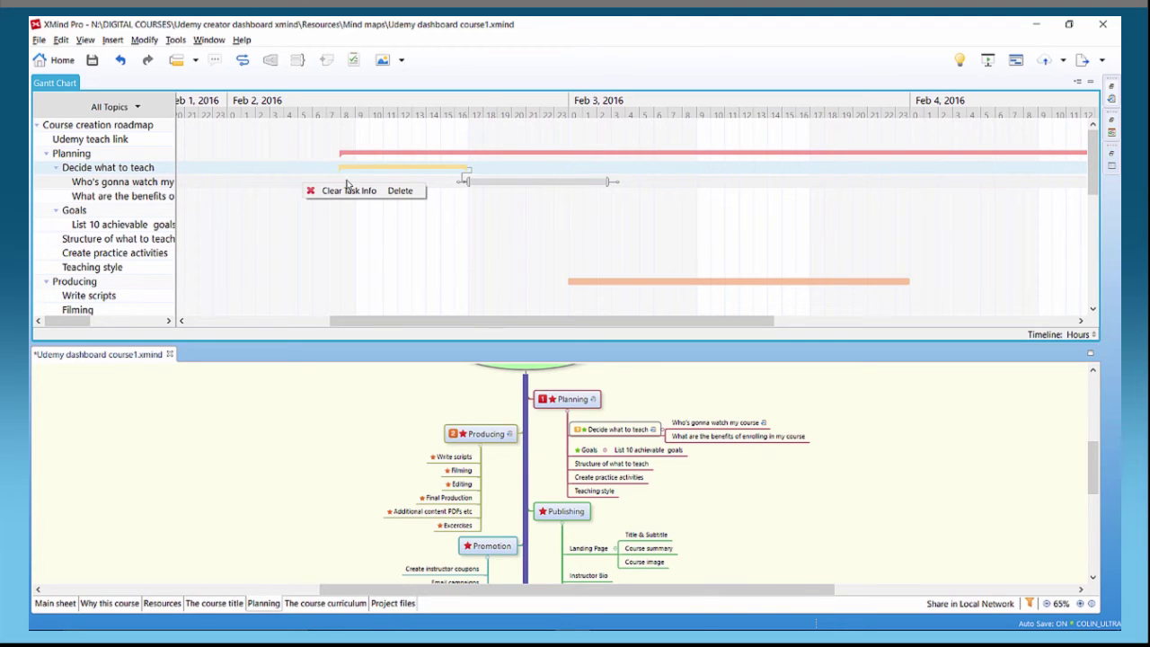
click(530, 189)
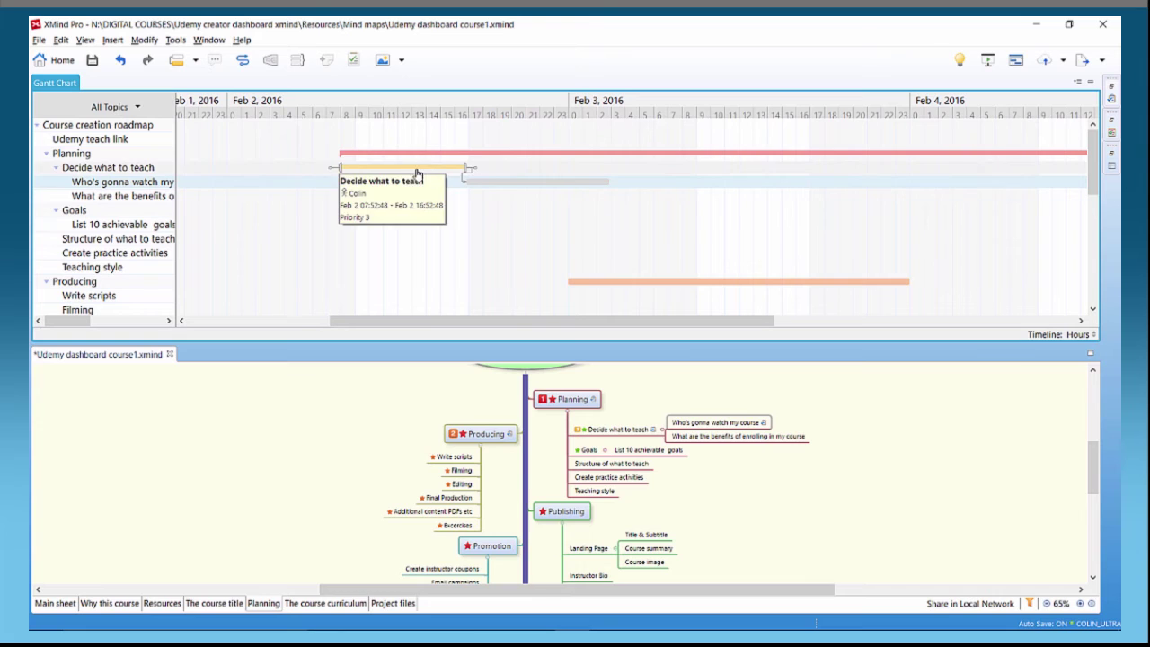
Confirm the Finish-to-Start predecessor of Who's gonna watch my course in Task Info
click(467, 176)
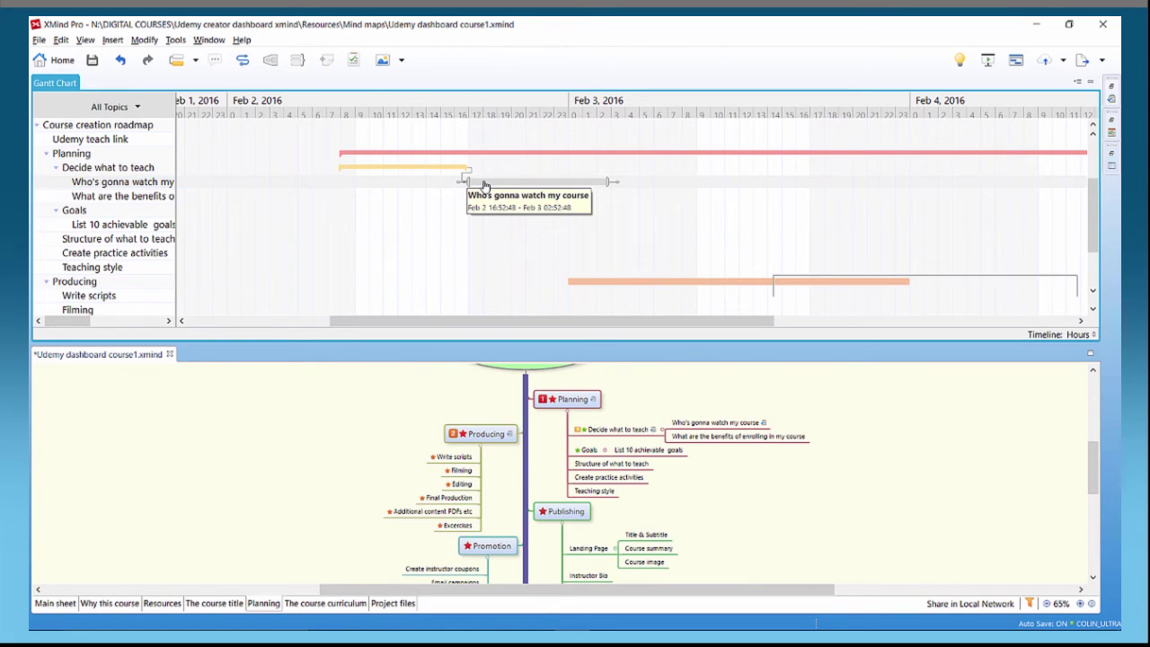
click(495, 186)
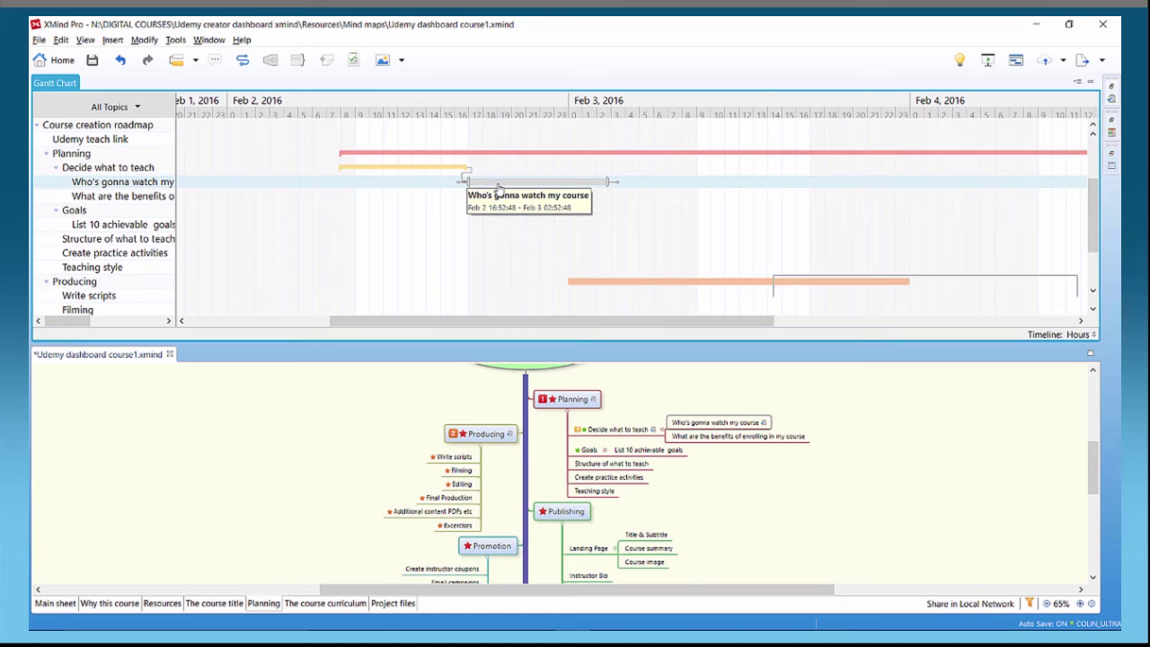
double_click(496, 188)
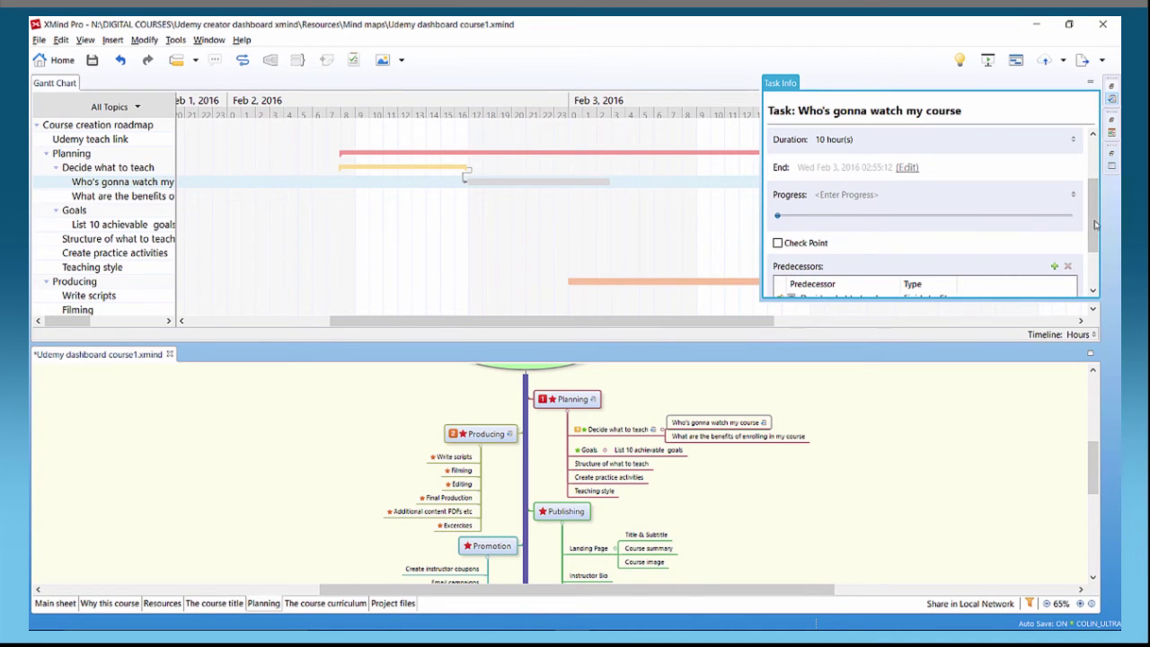
scroll(1095, 225, down, 3)
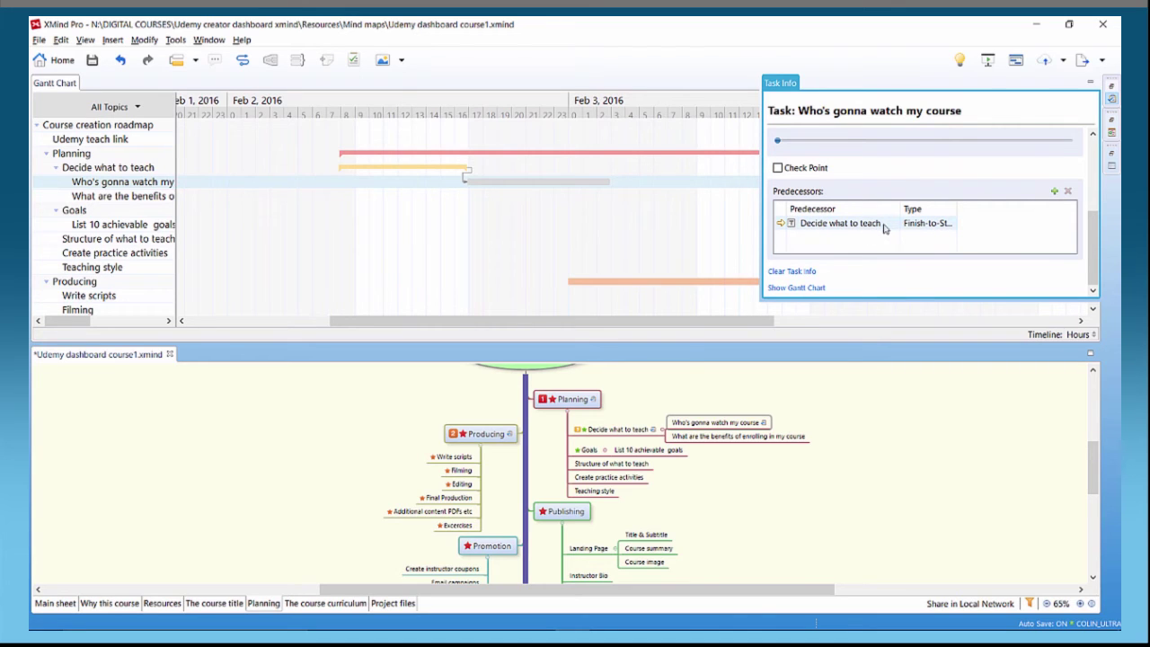
drag(951, 209, 1008, 209)
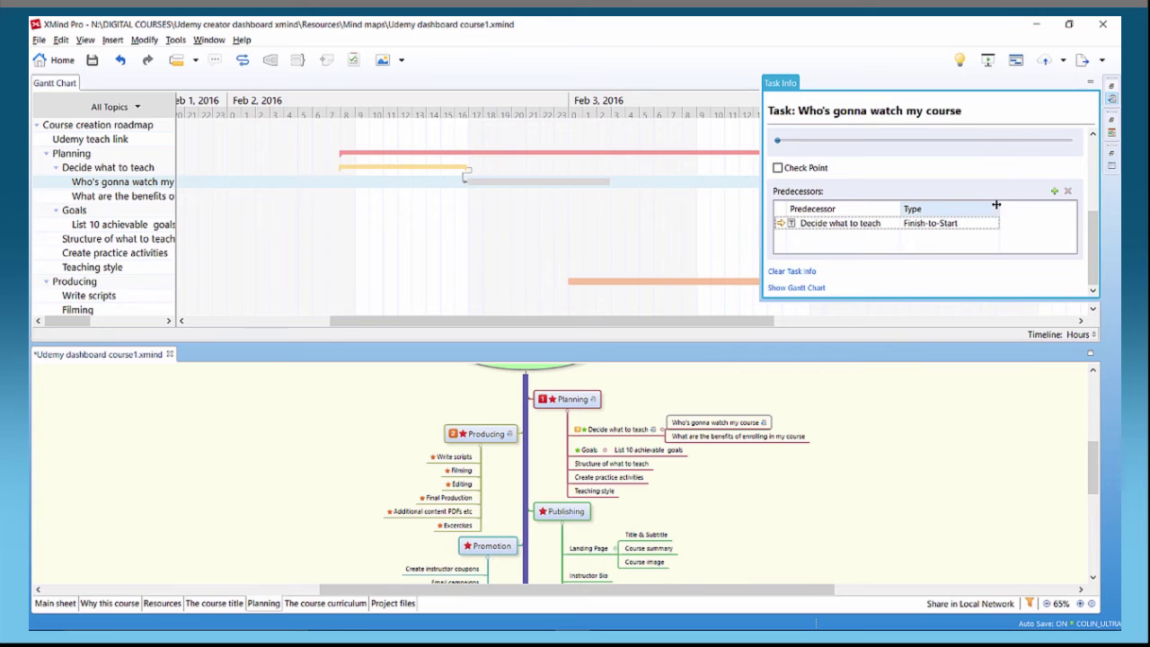
click(495, 181)
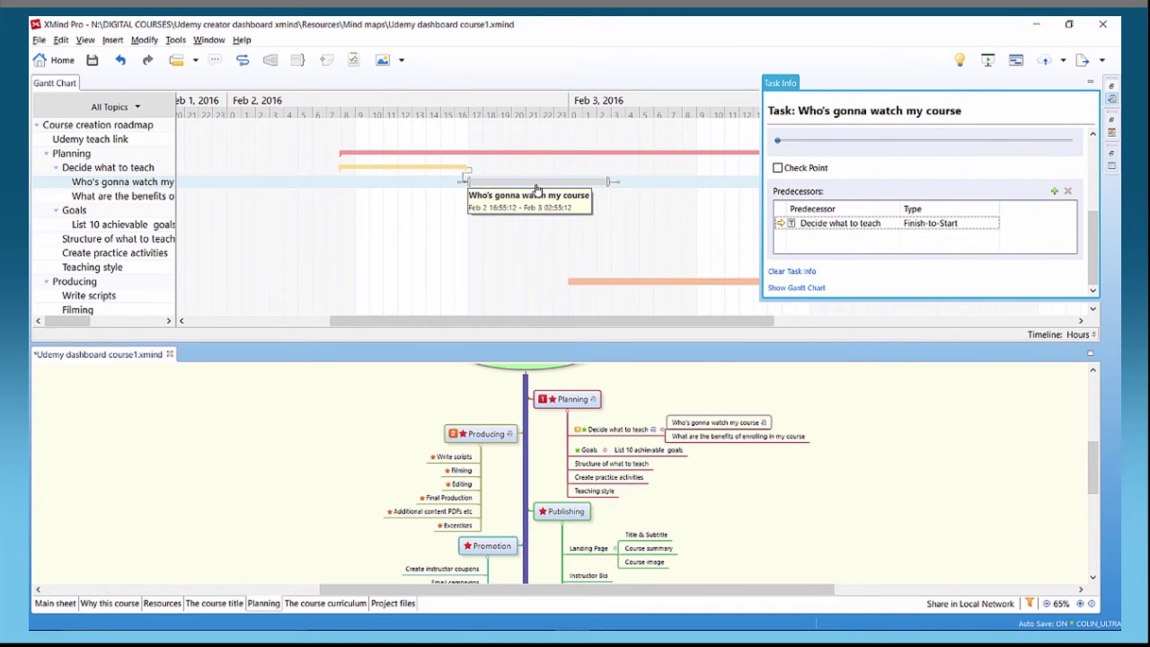
drag(539, 186, 460, 193)
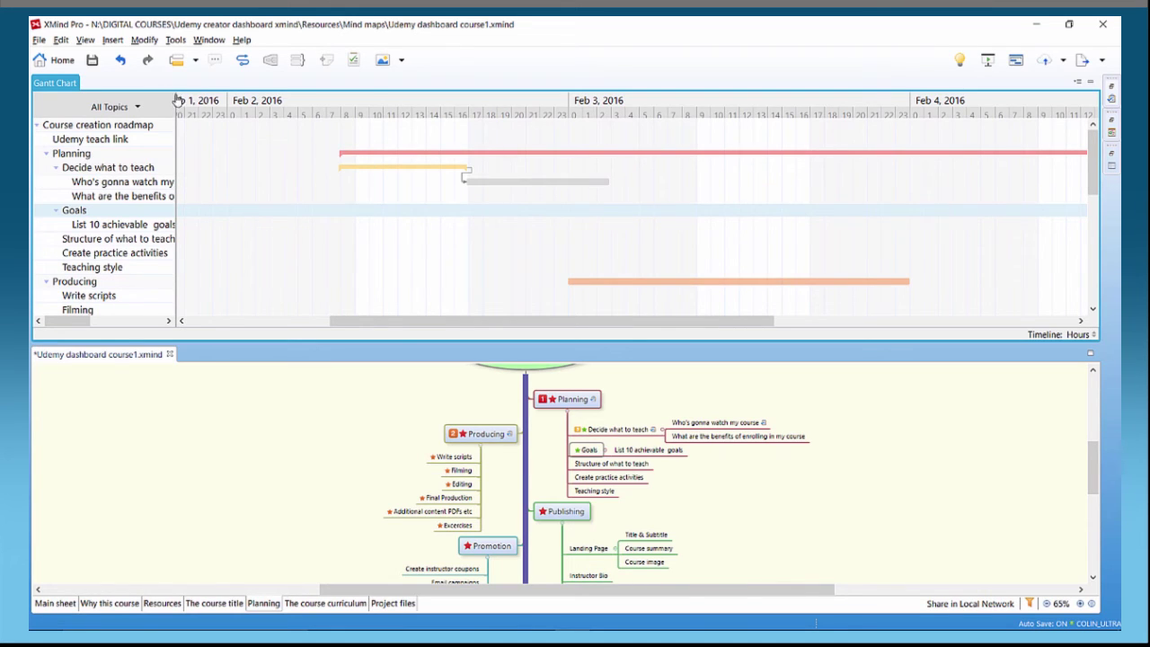
Widen the task list so the Start column is shown
drag(174, 97, 226, 99)
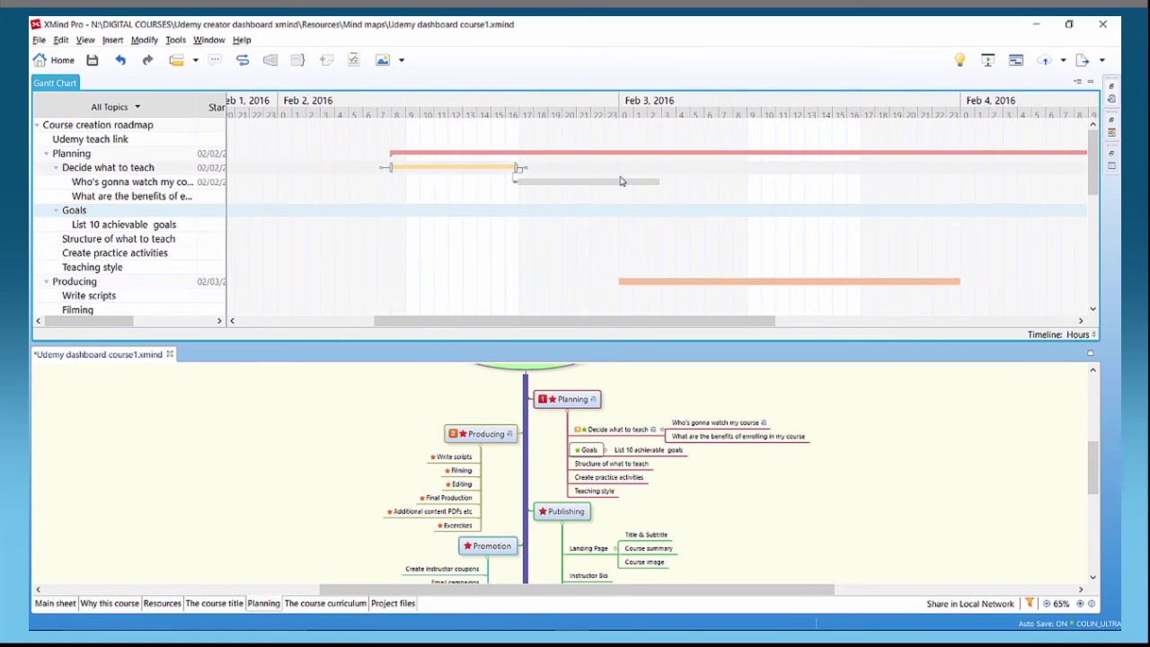
mouse_move(572, 187)
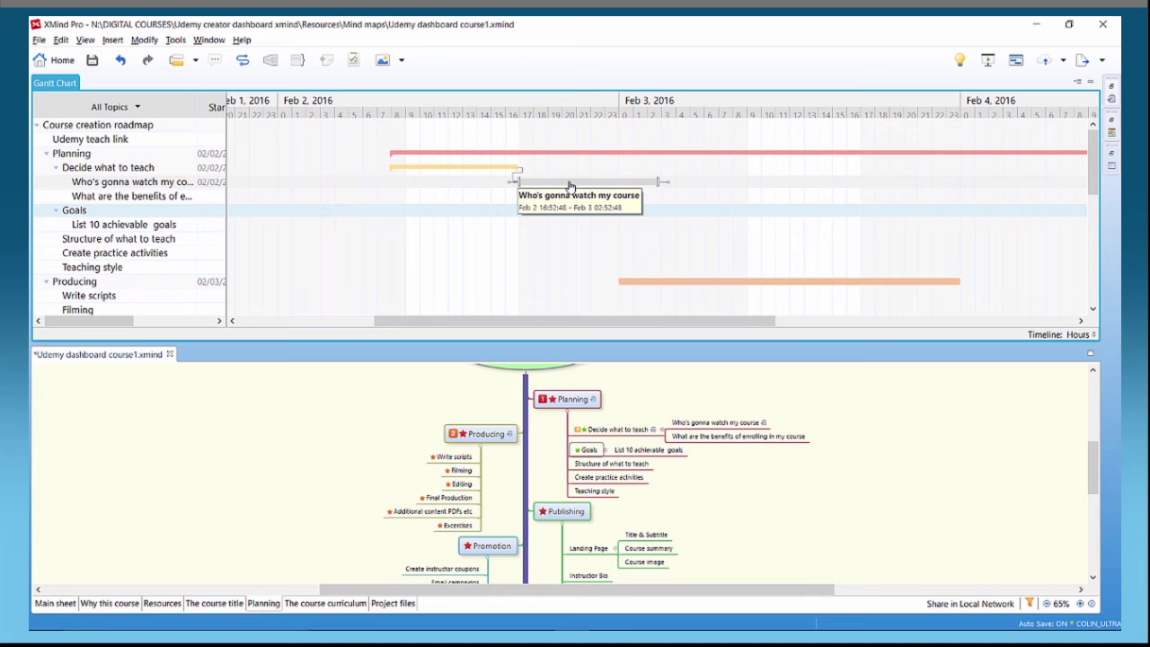
click(572, 187)
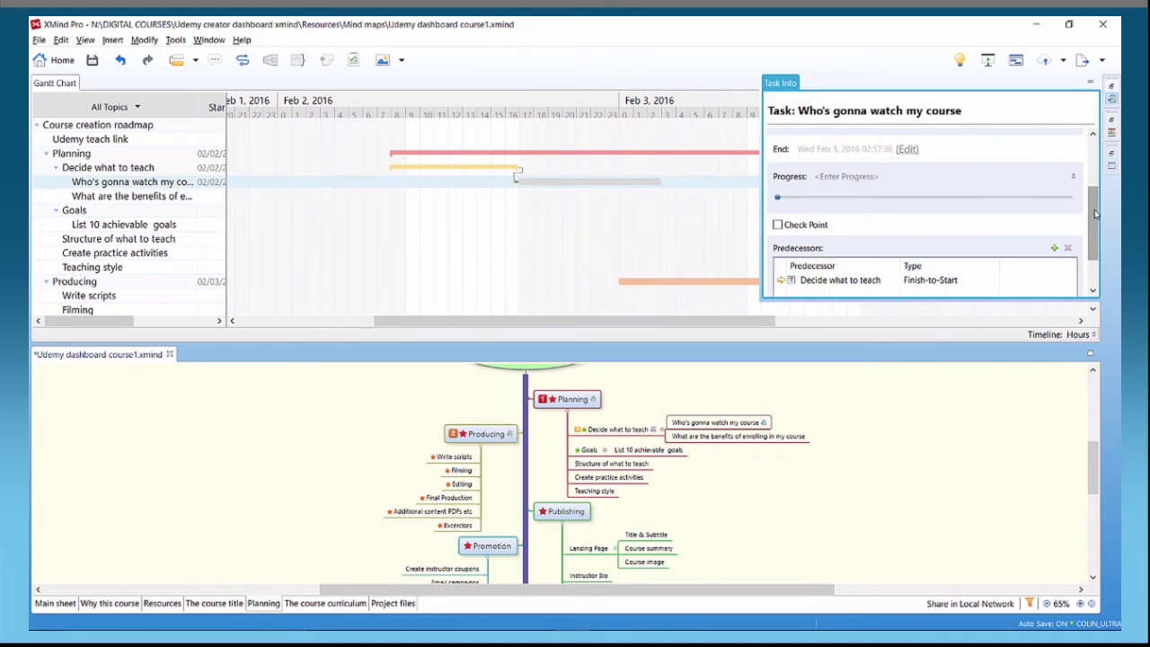
drag(1096, 212, 1092, 161)
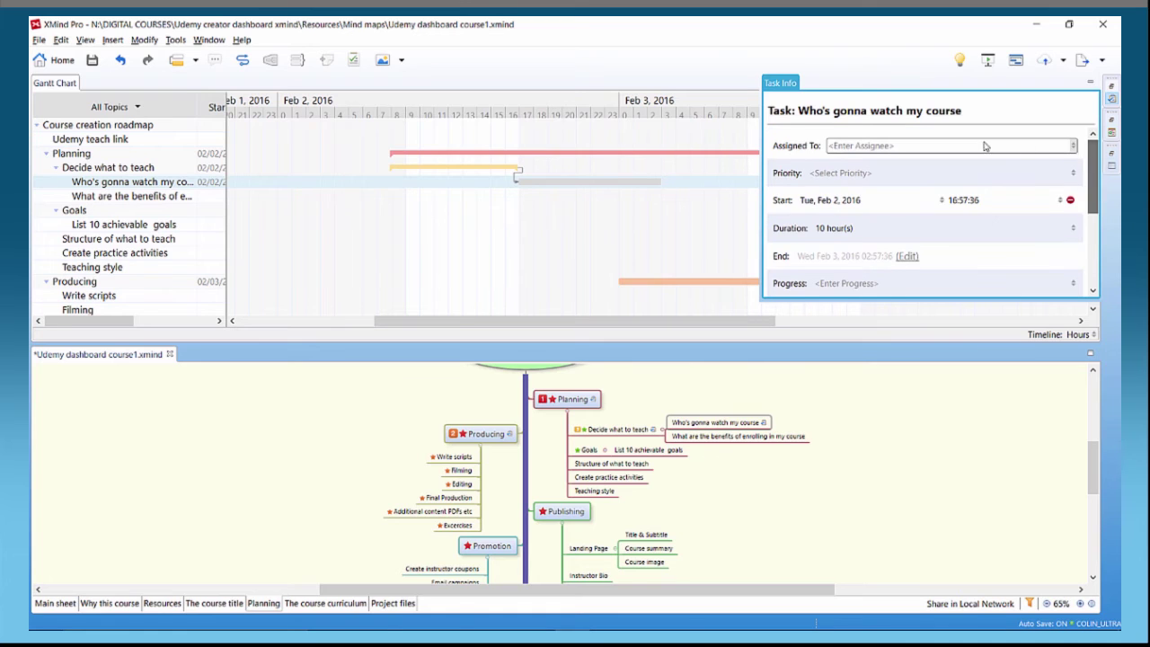
click(1074, 148)
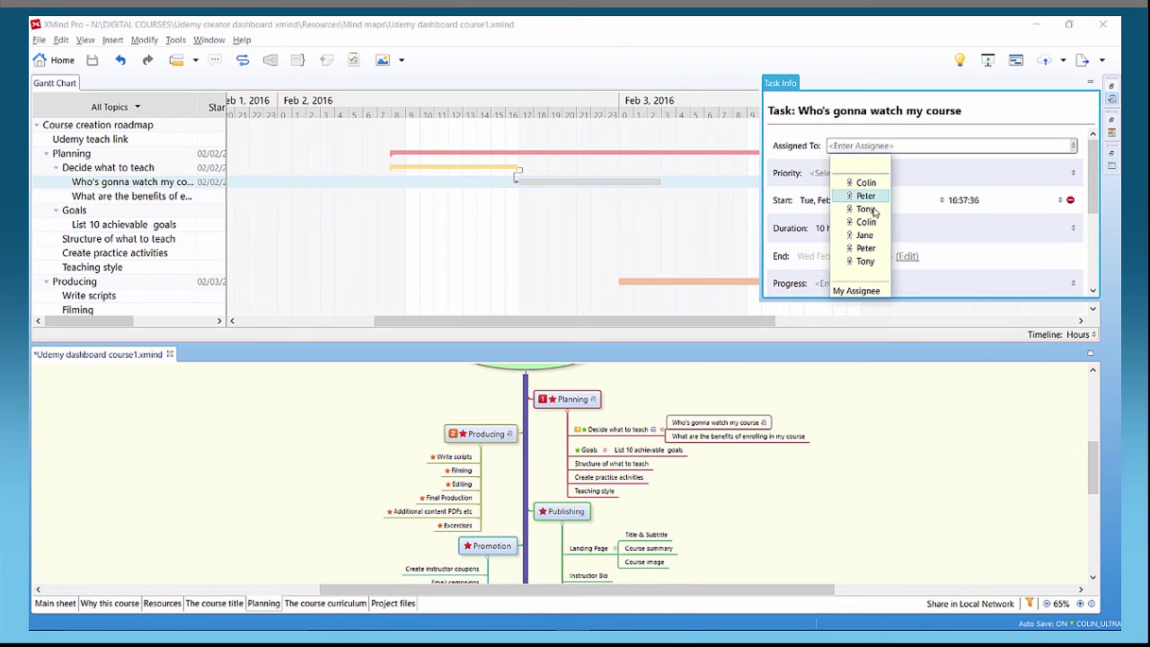
key(Escape)
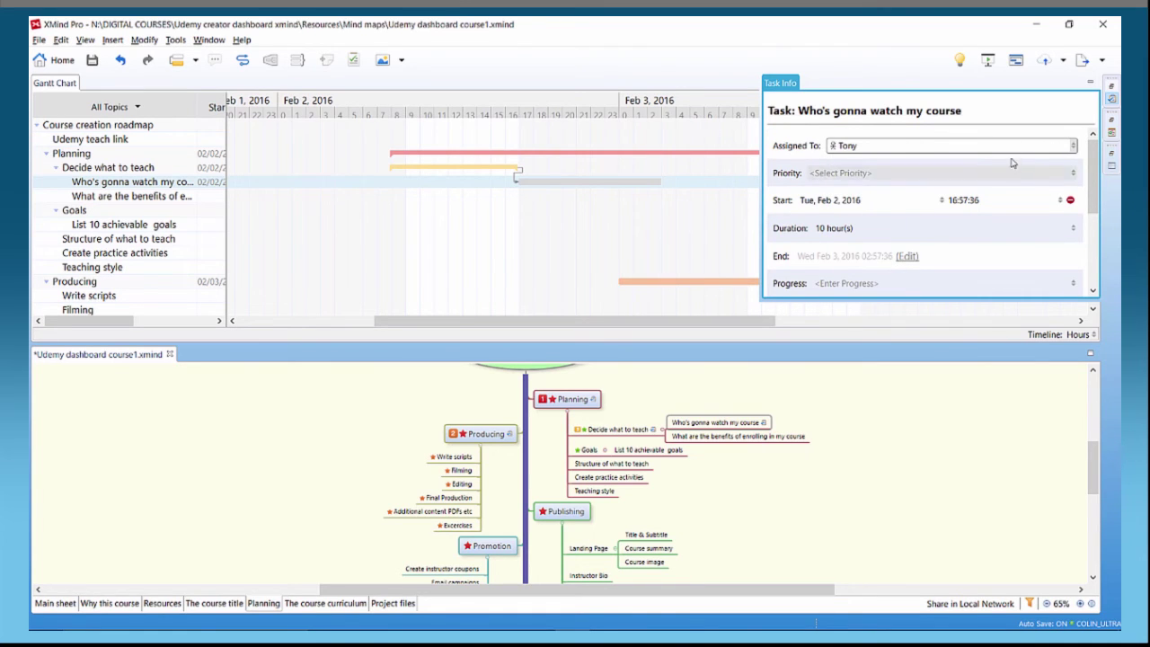
click(891, 173)
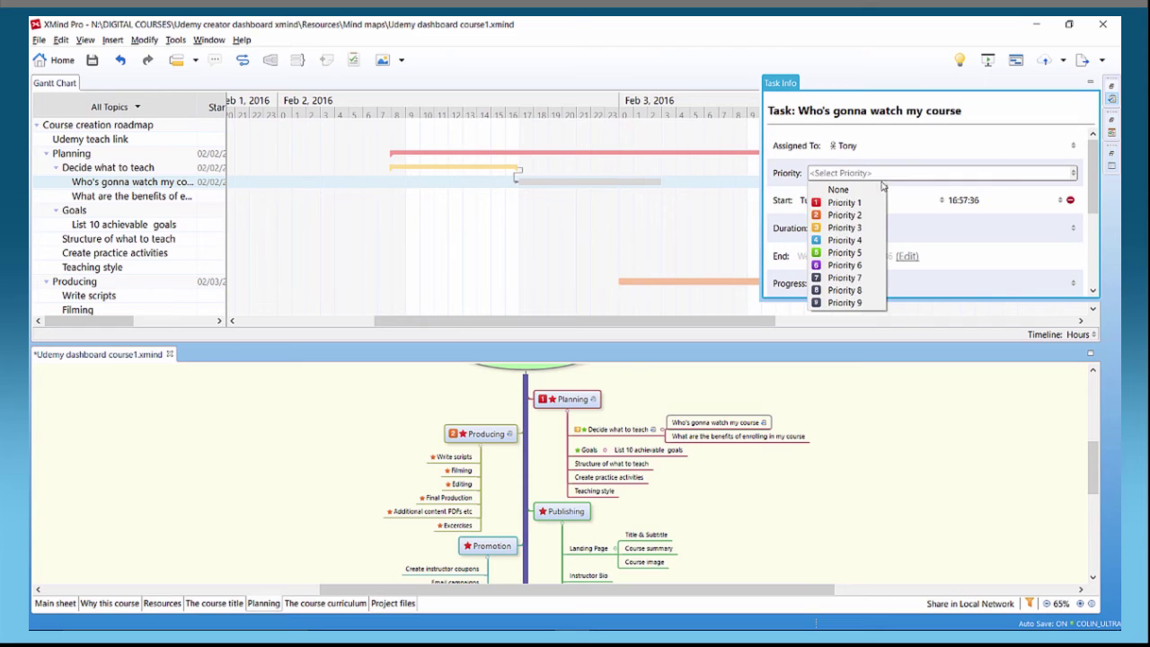
click(847, 265)
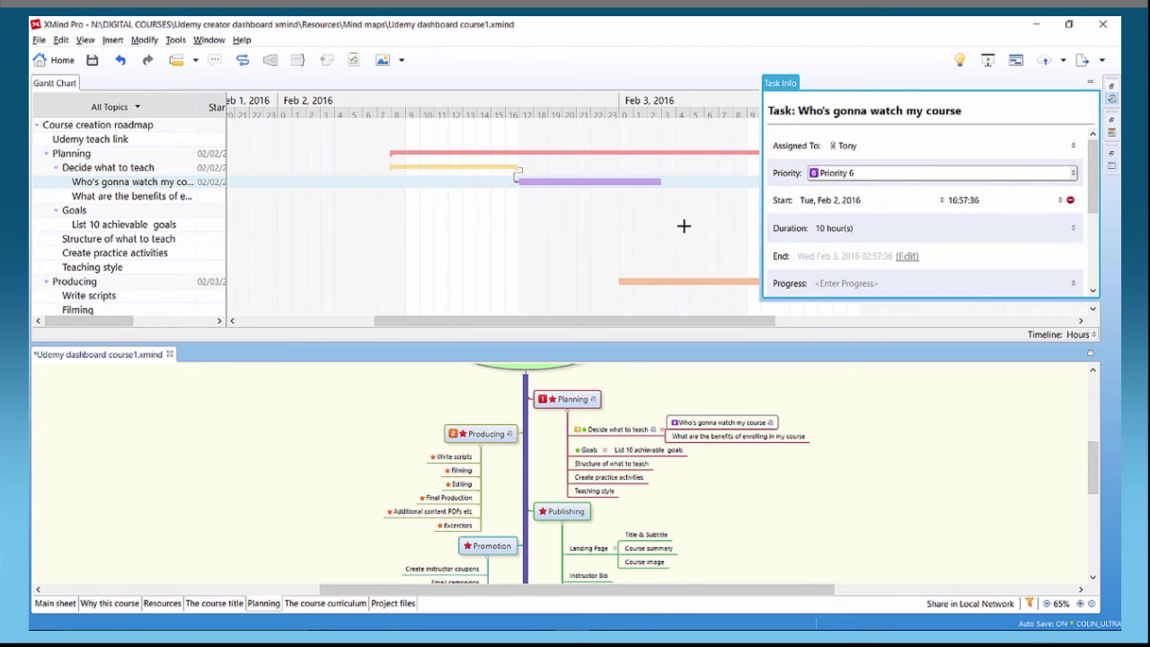
click(719, 224)
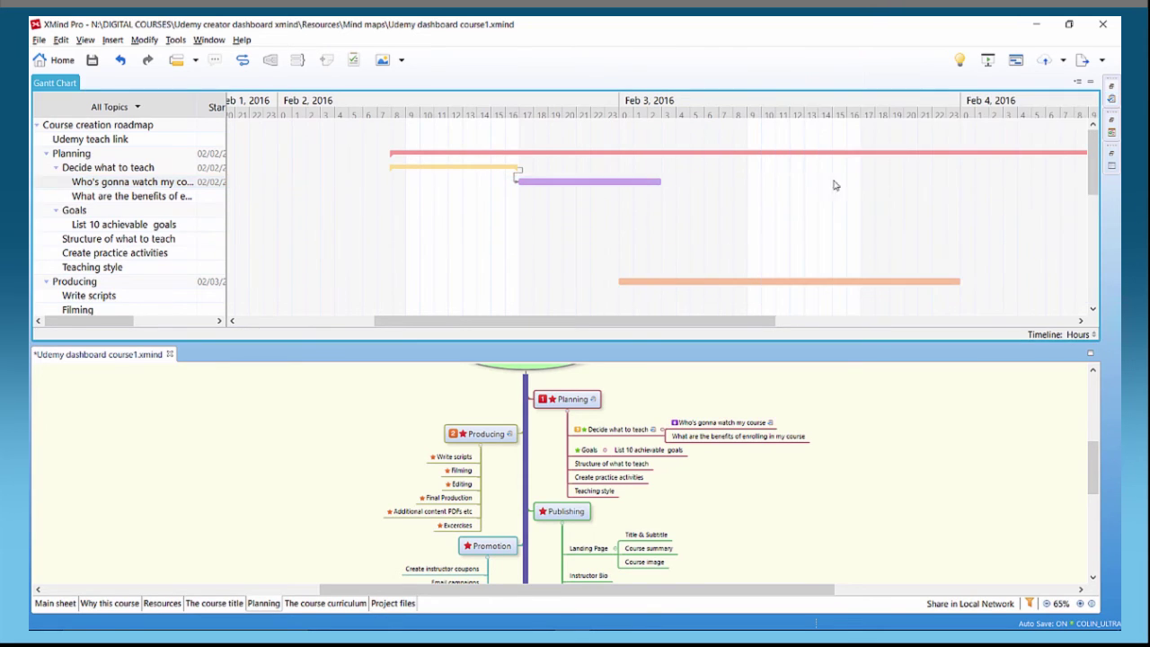
Scale the timeline to Days, move Producing to Feb 4–5, and link it after Planning
click(1092, 335)
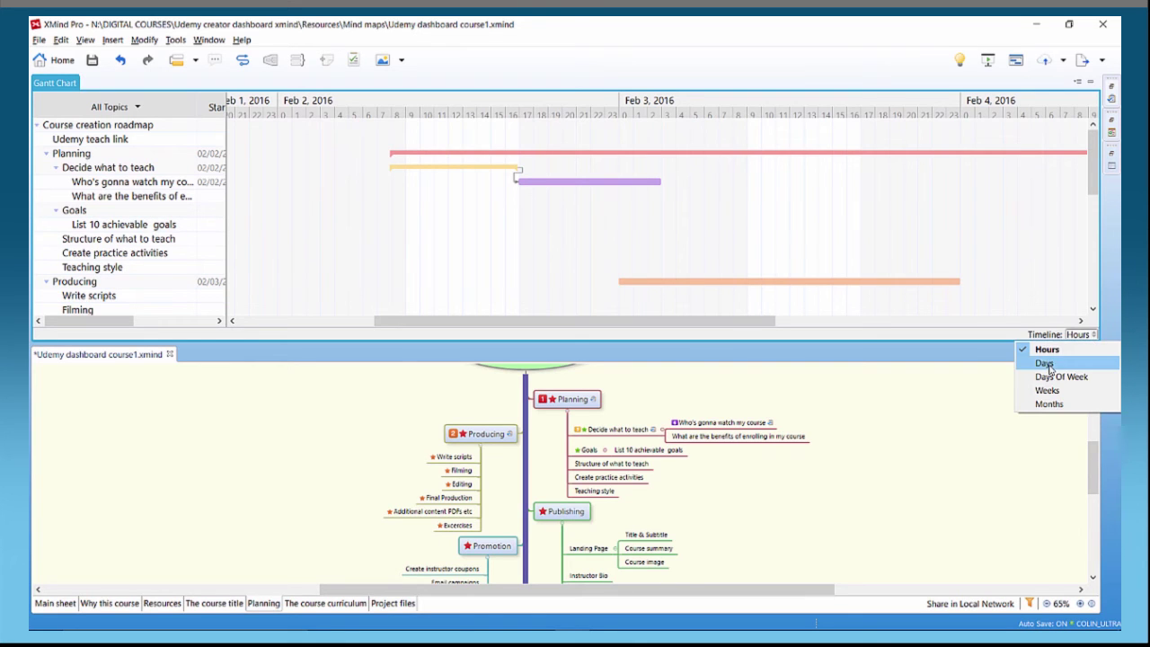
click(1046, 363)
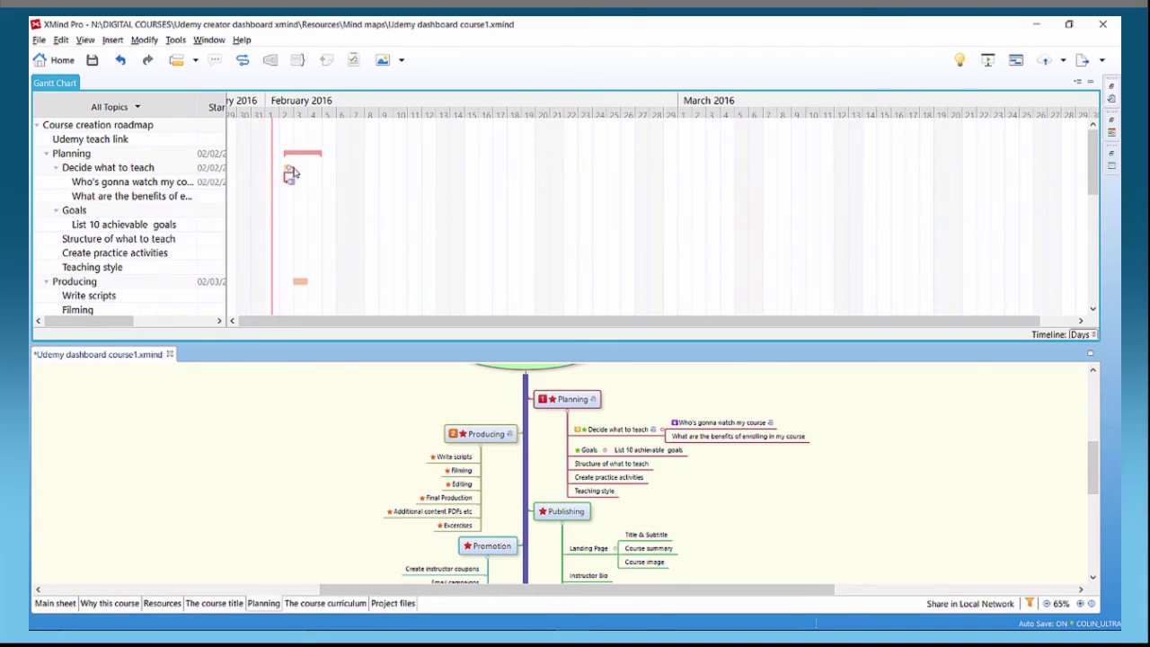
mouse_move(315, 159)
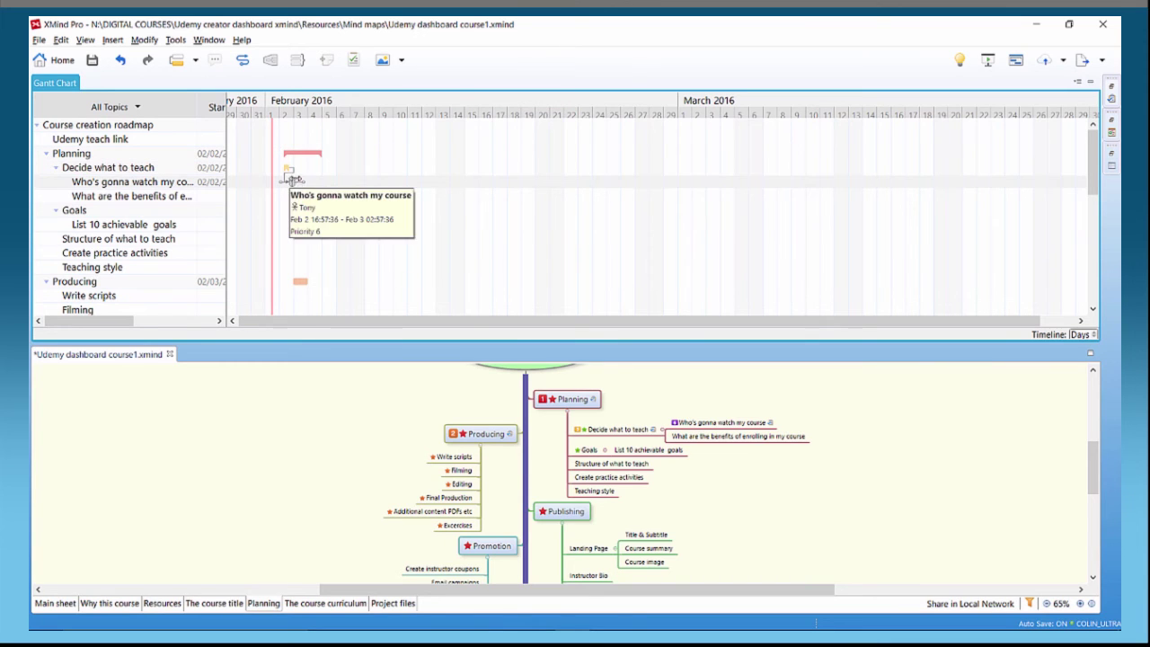
mouse_move(299, 284)
drag(299, 284, 331, 285)
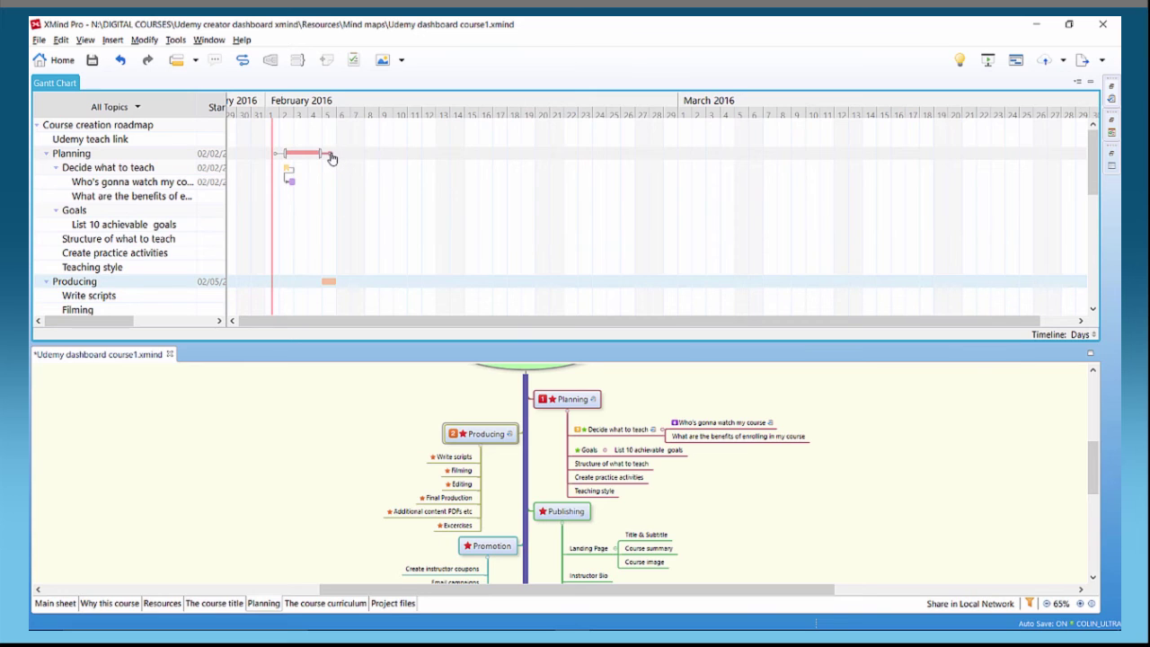
drag(329, 154, 303, 283)
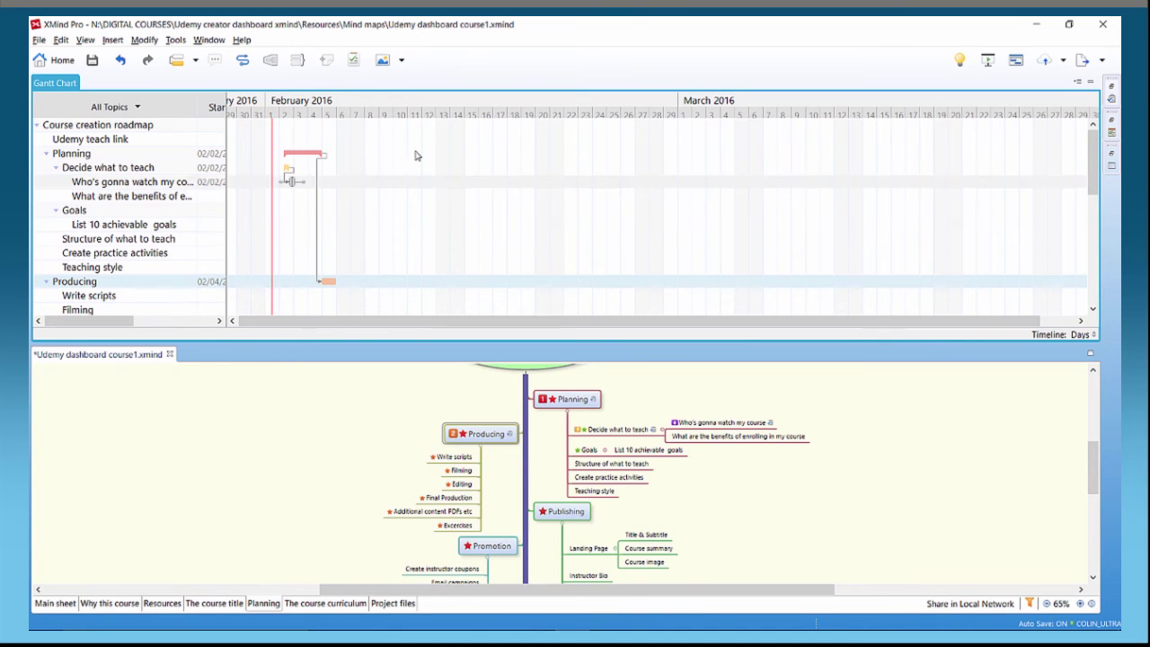
mouse_move(311, 157)
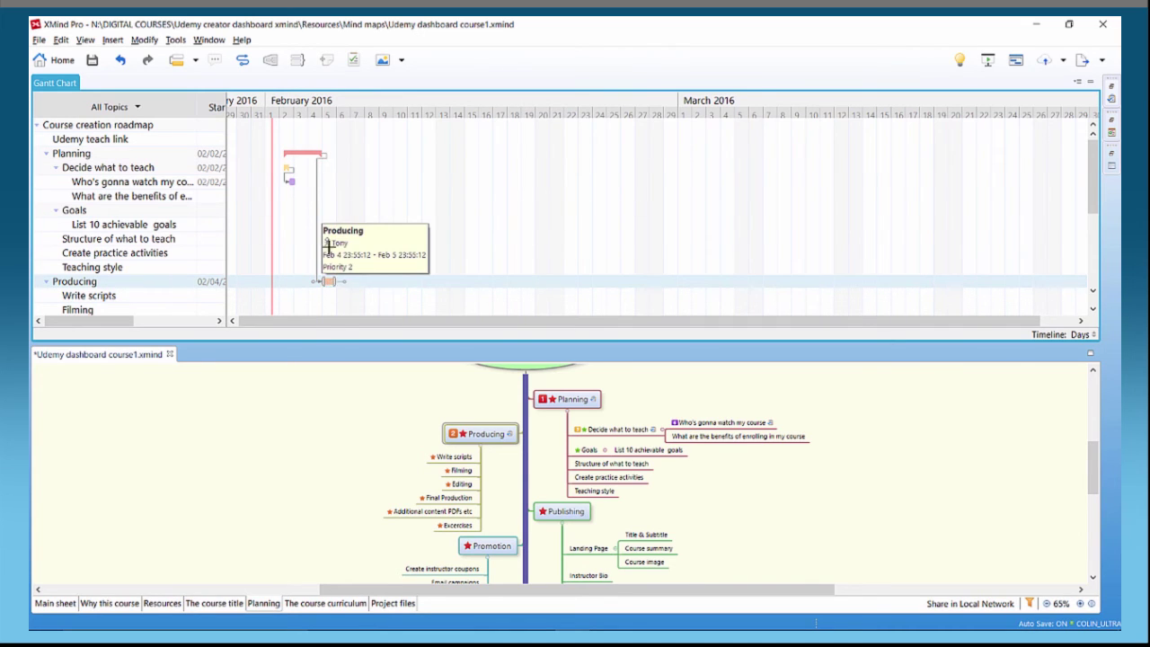
View Producing's Task Info, then close it by selecting Planning
double_click(329, 282)
mouse_move(301, 156)
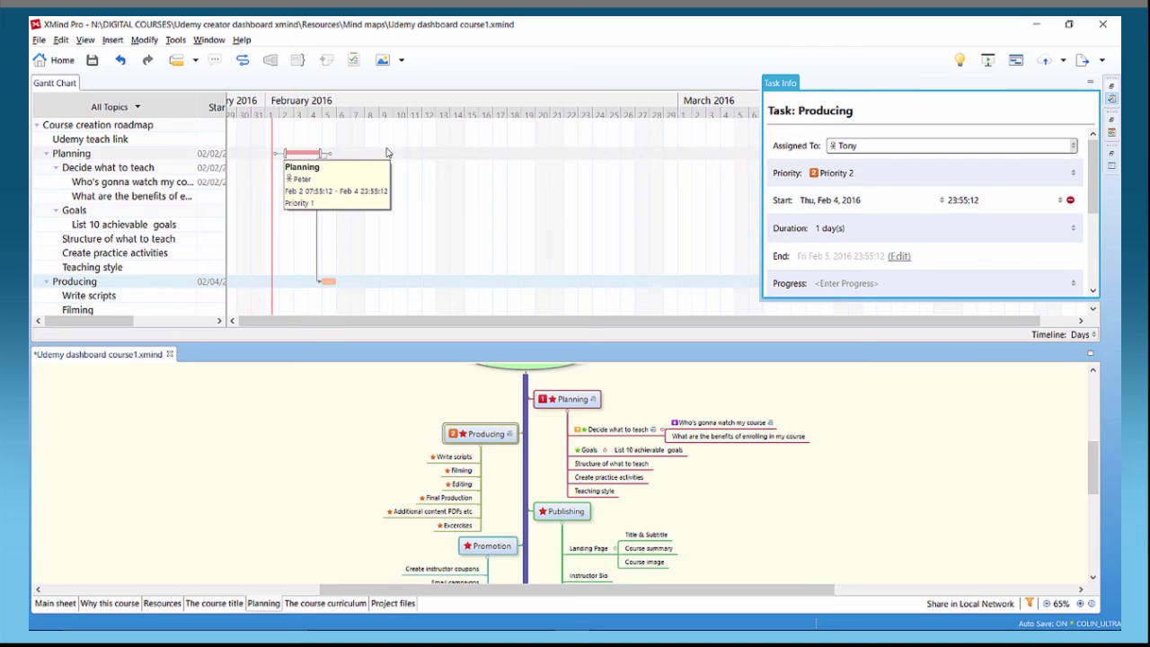
click(302, 155)
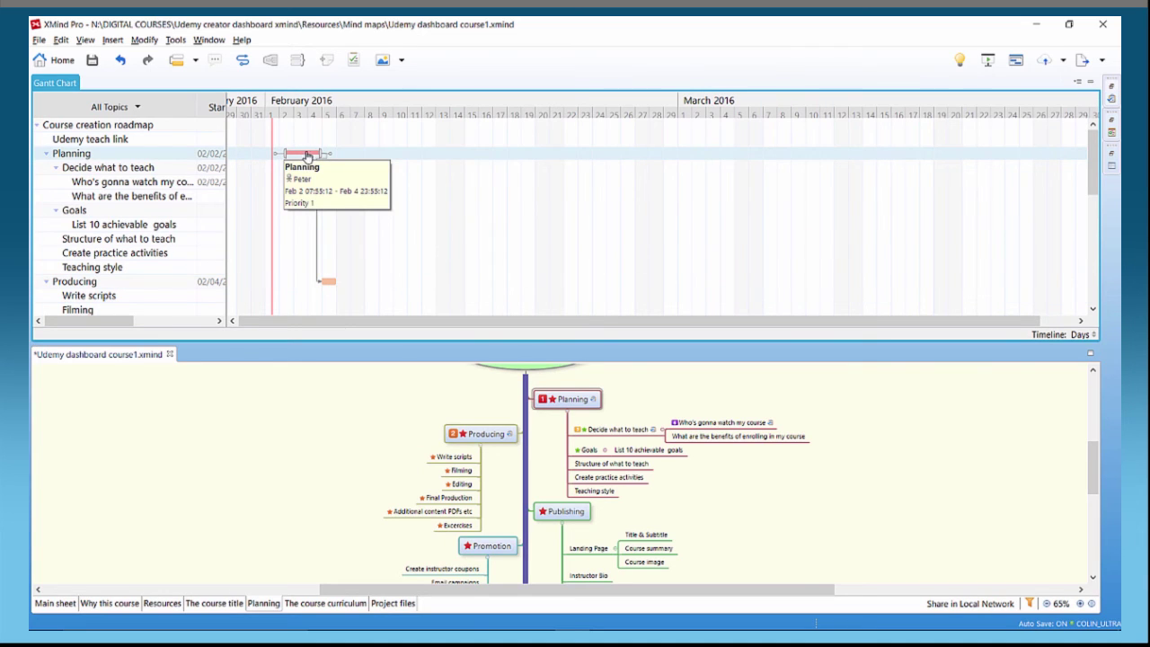
Check the task bars, select Who's gonna watch my course, and list the timeline scales
mouse_move(292, 183)
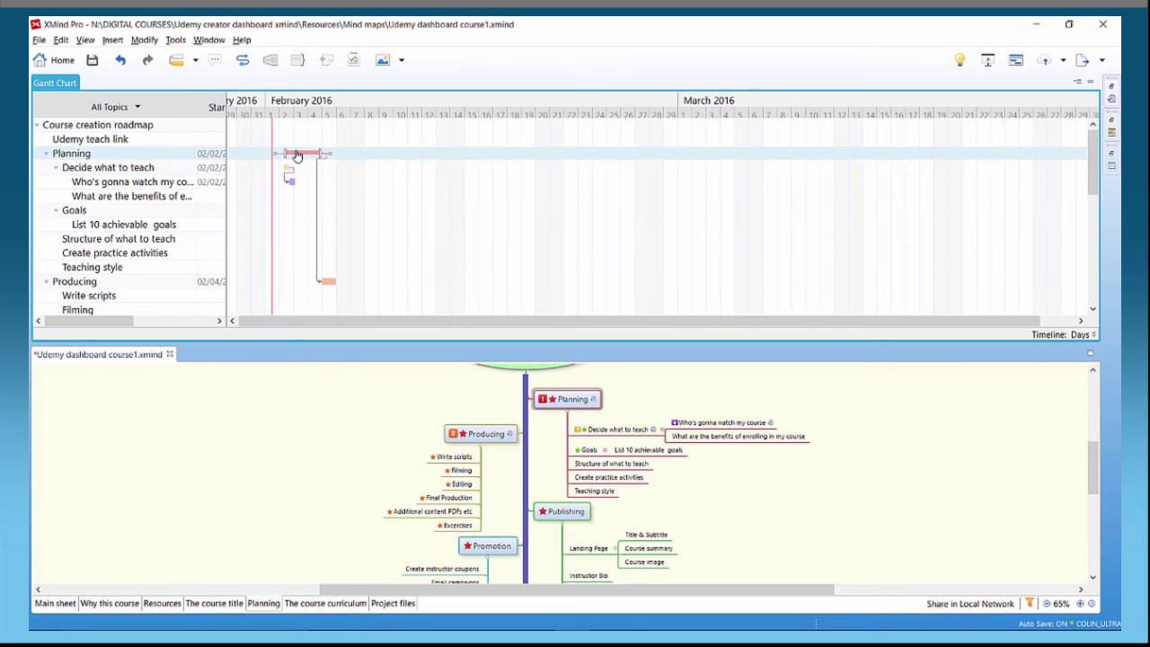
mouse_move(295, 156)
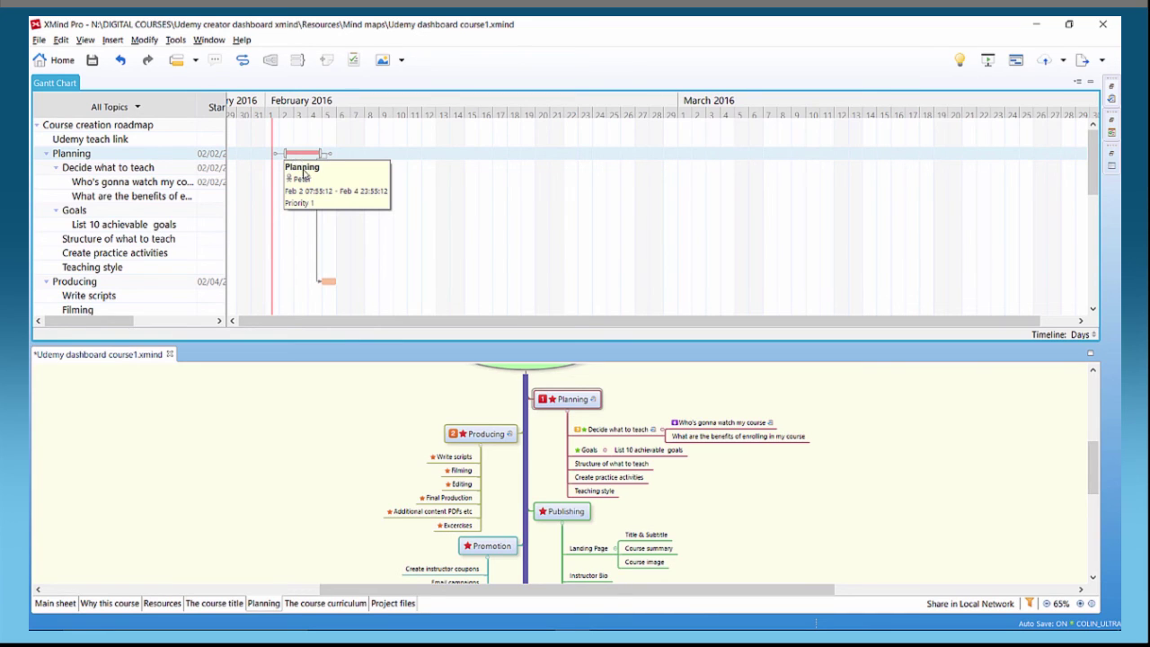
mouse_move(330, 285)
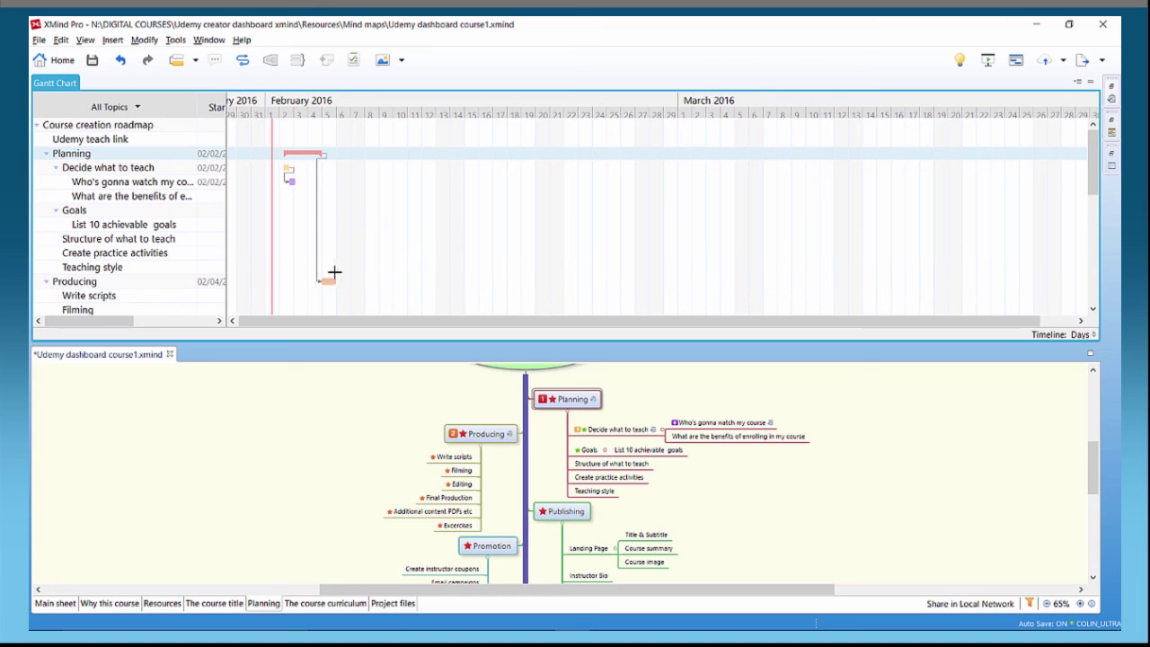
click(296, 183)
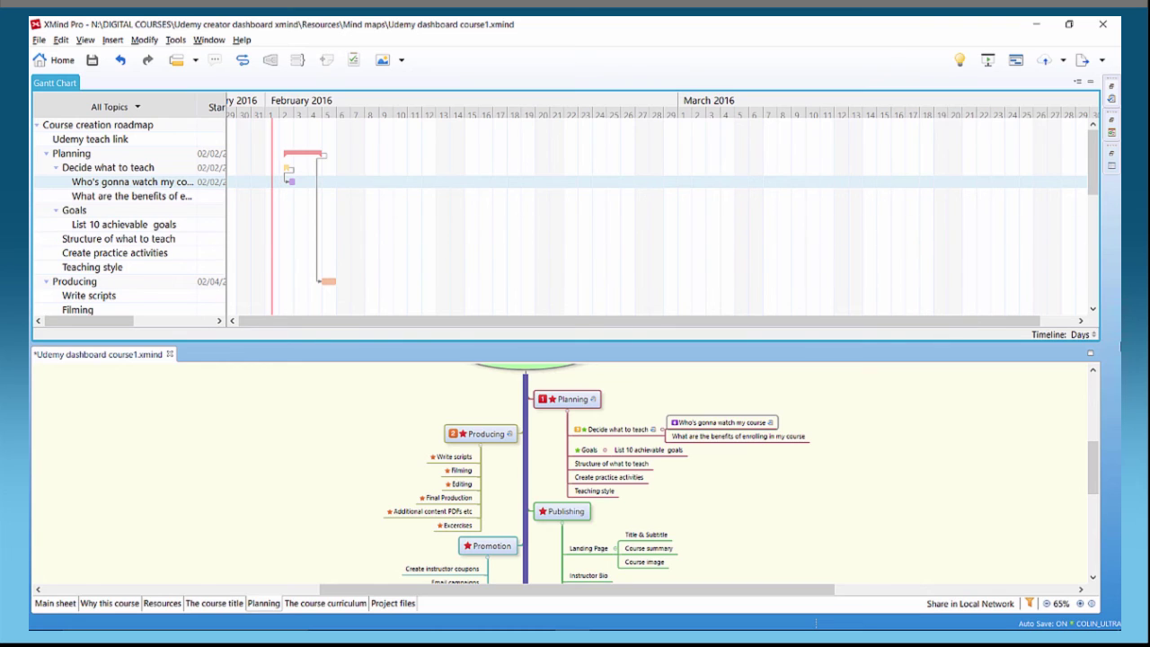
click(1078, 334)
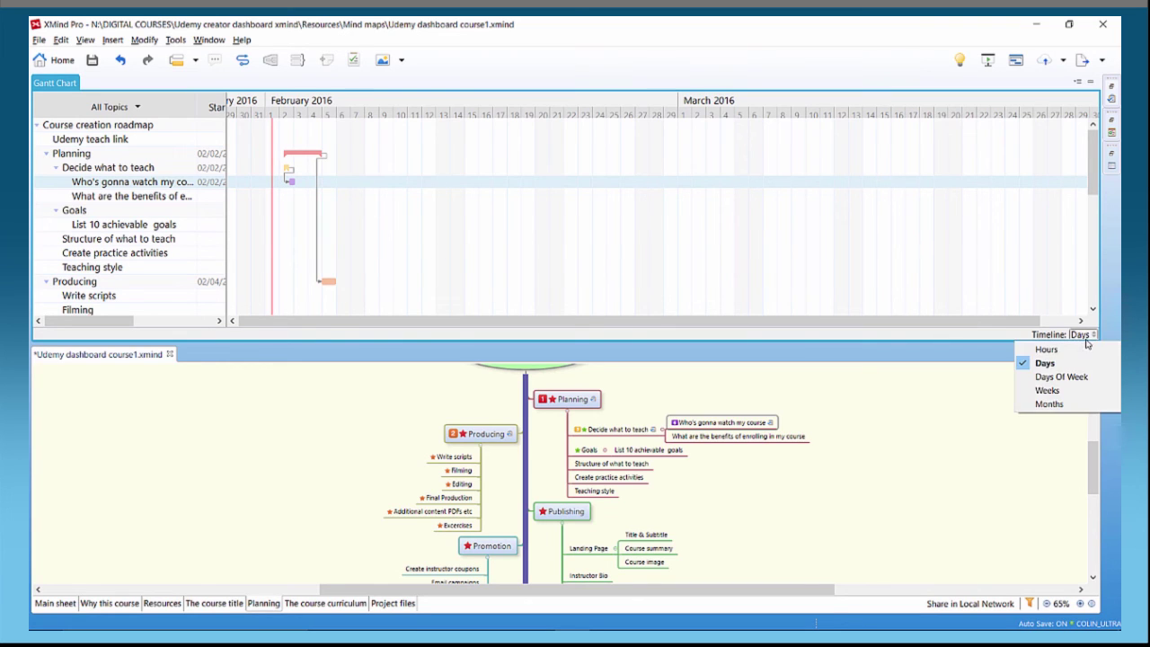
Switch the Gantt timeline back to Hours
click(1044, 350)
drag(855, 323, 736, 339)
scroll(639, 210, left, 3)
Make Goals a Check Point milestone and move it to around Feb 3 08:09
click(640, 219)
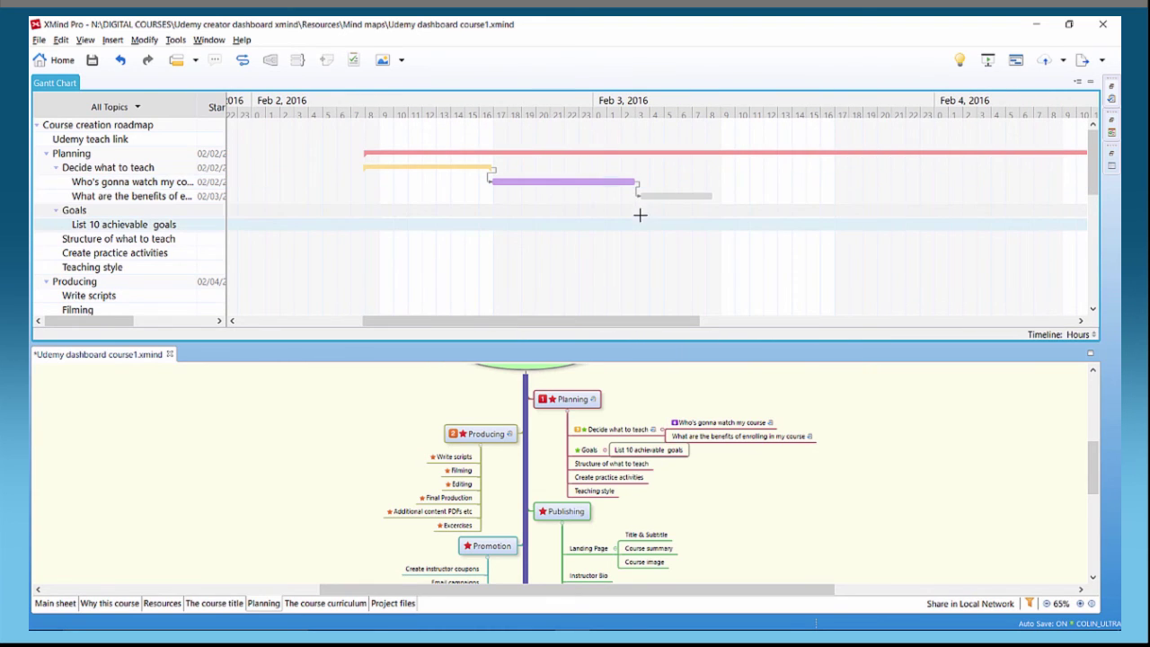
mouse_move(634, 210)
mouse_down()
mouse_move(650, 218)
mouse_move(640, 213)
mouse_up()
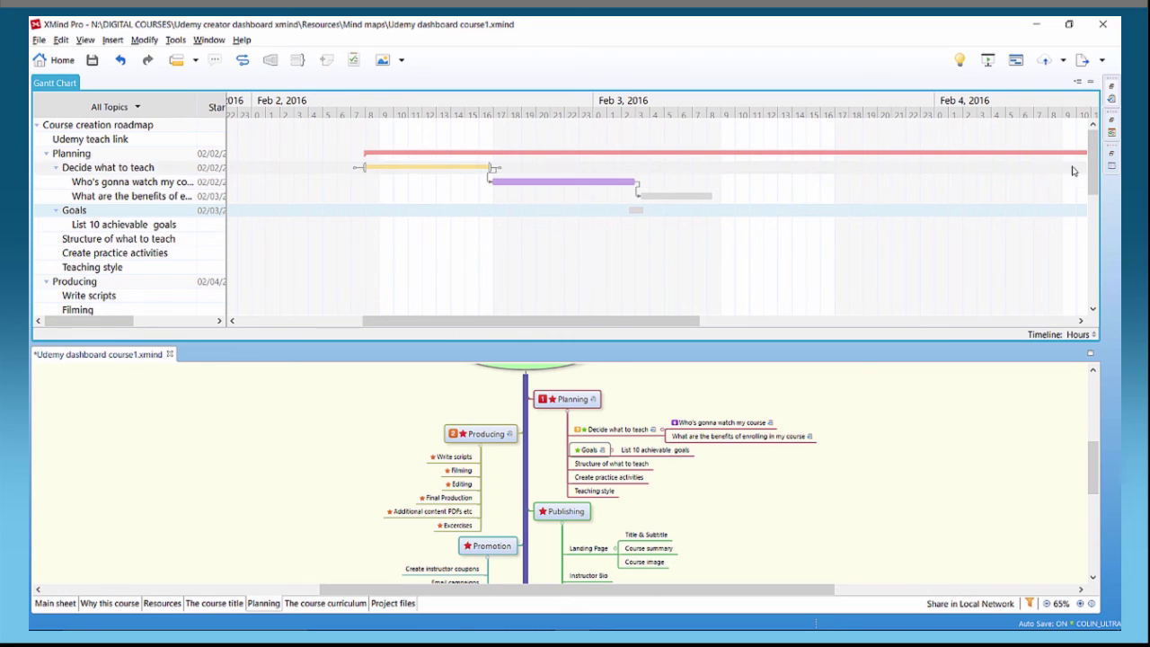
double_click(636, 212)
scroll(1095, 207, down, 2)
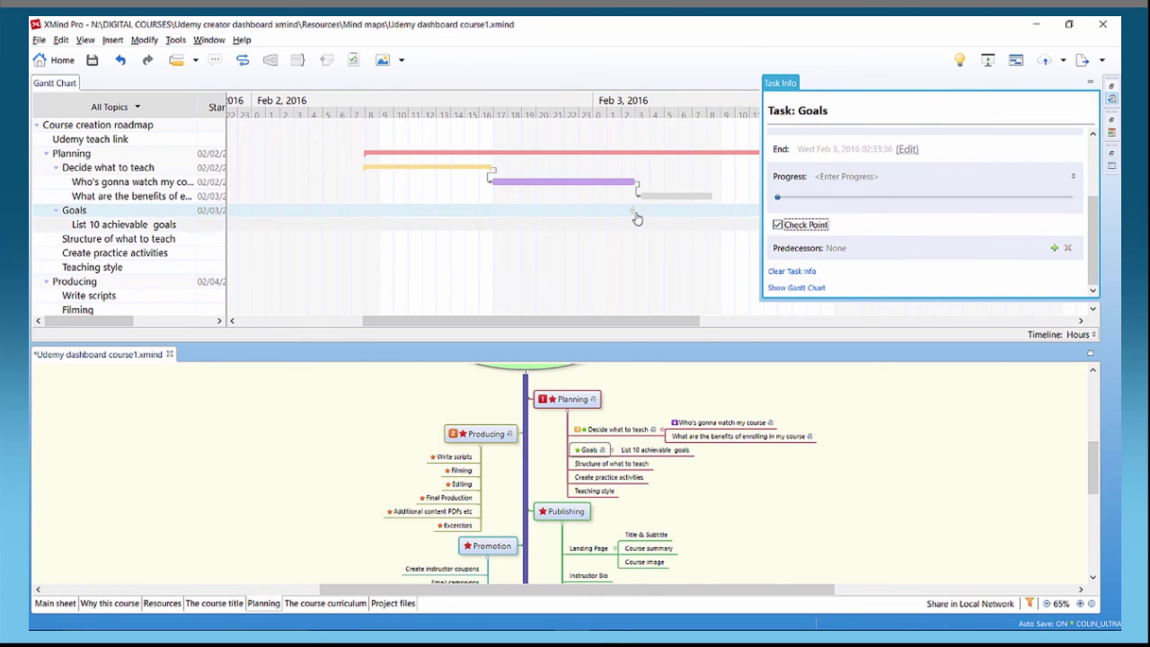
drag(633, 214, 711, 219)
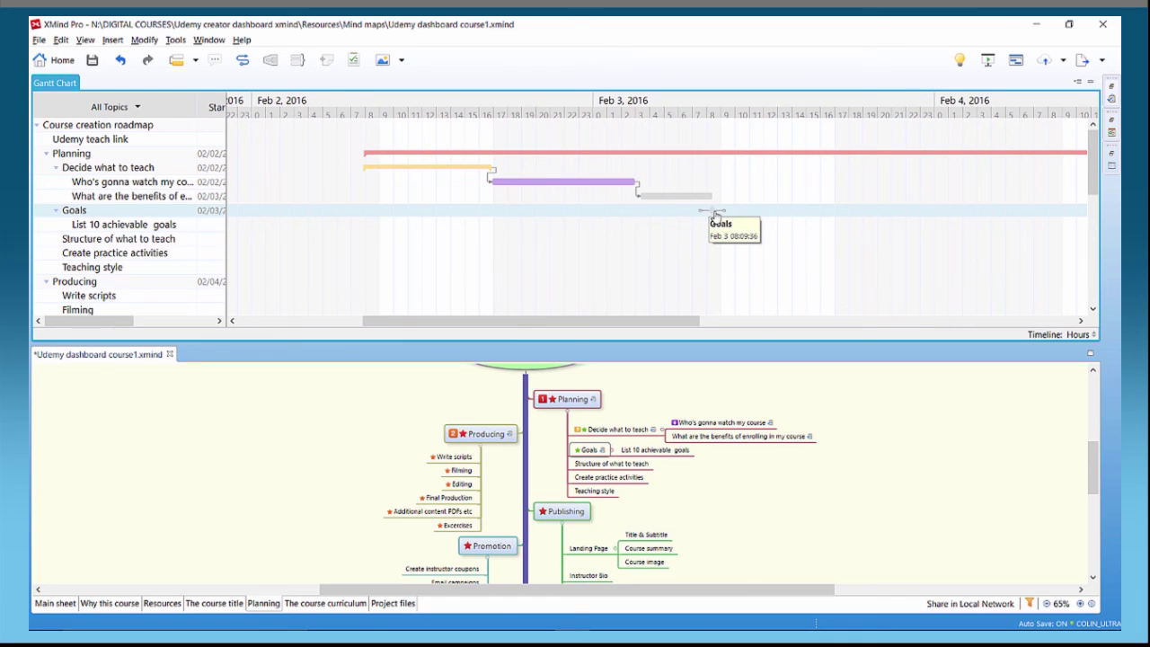
Set Decide what to teach progress to 48%
click(448, 172)
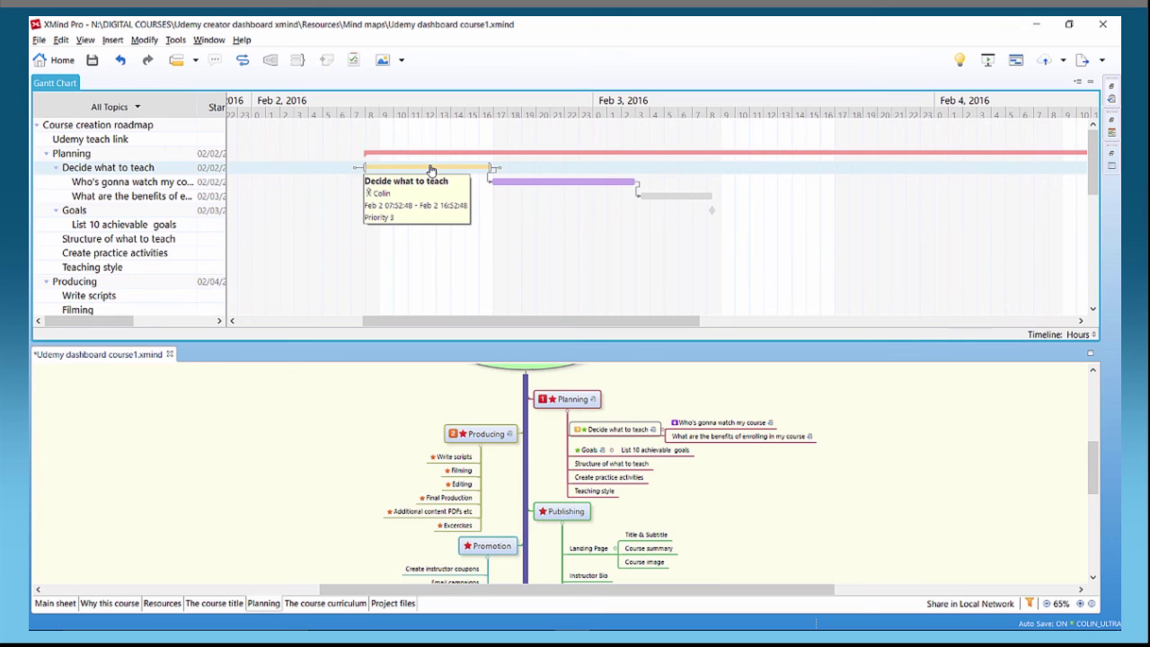
double_click(434, 170)
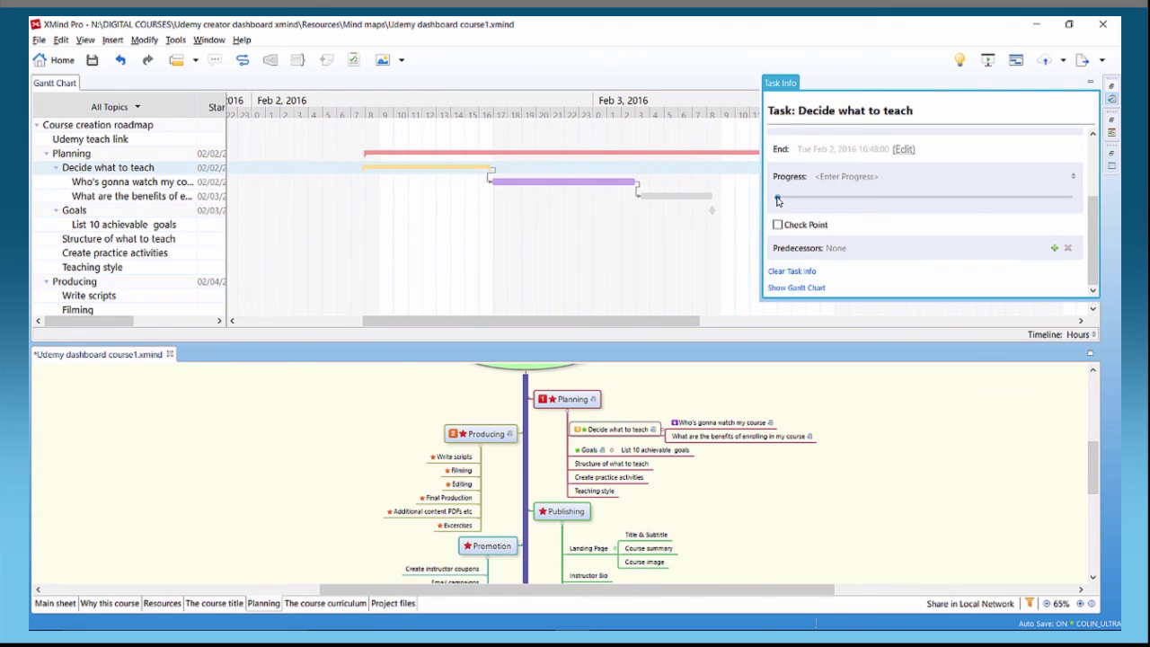
drag(785, 201, 922, 194)
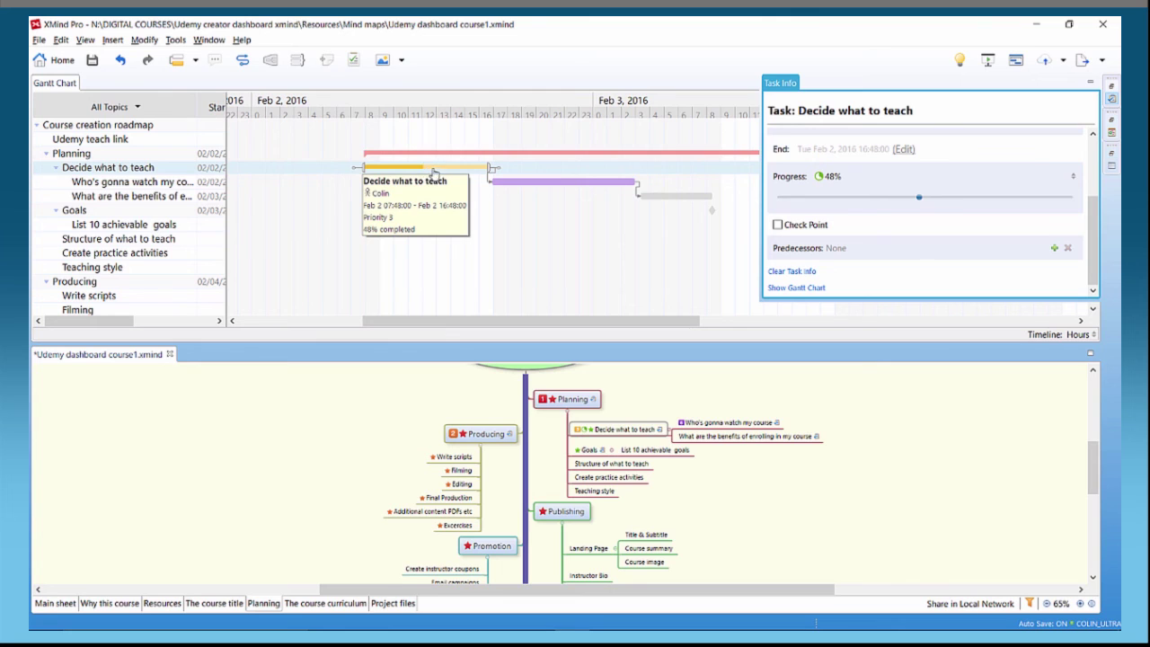
Set Who's gonna watch my course progress to 79% and close Task Info
click(543, 184)
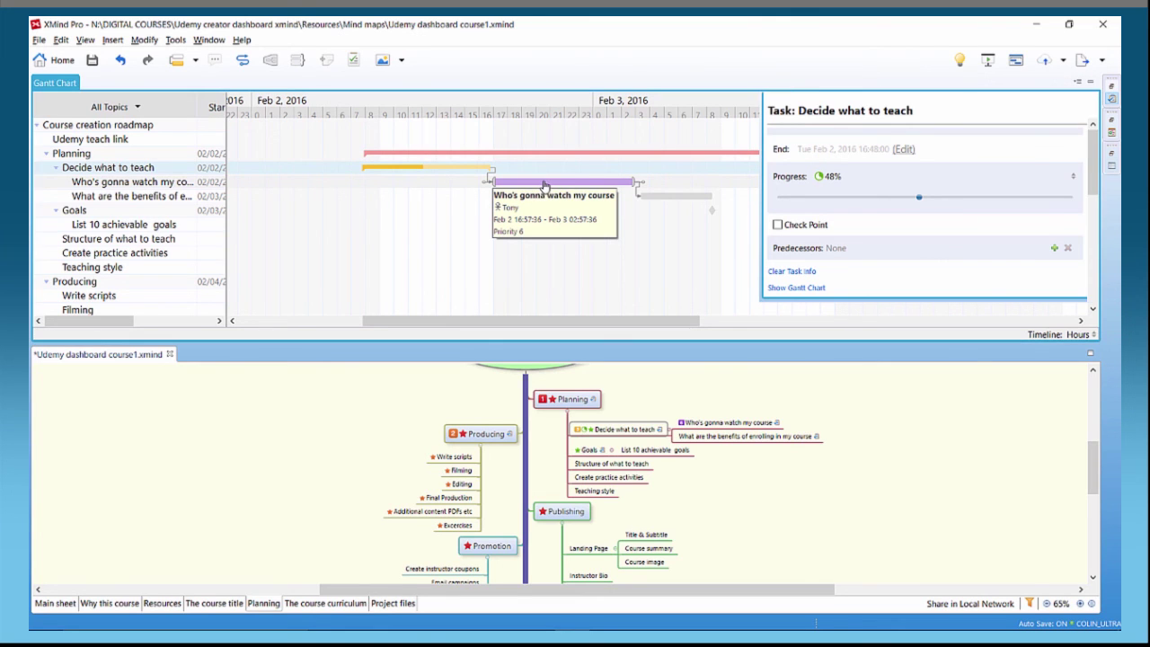
double_click(568, 185)
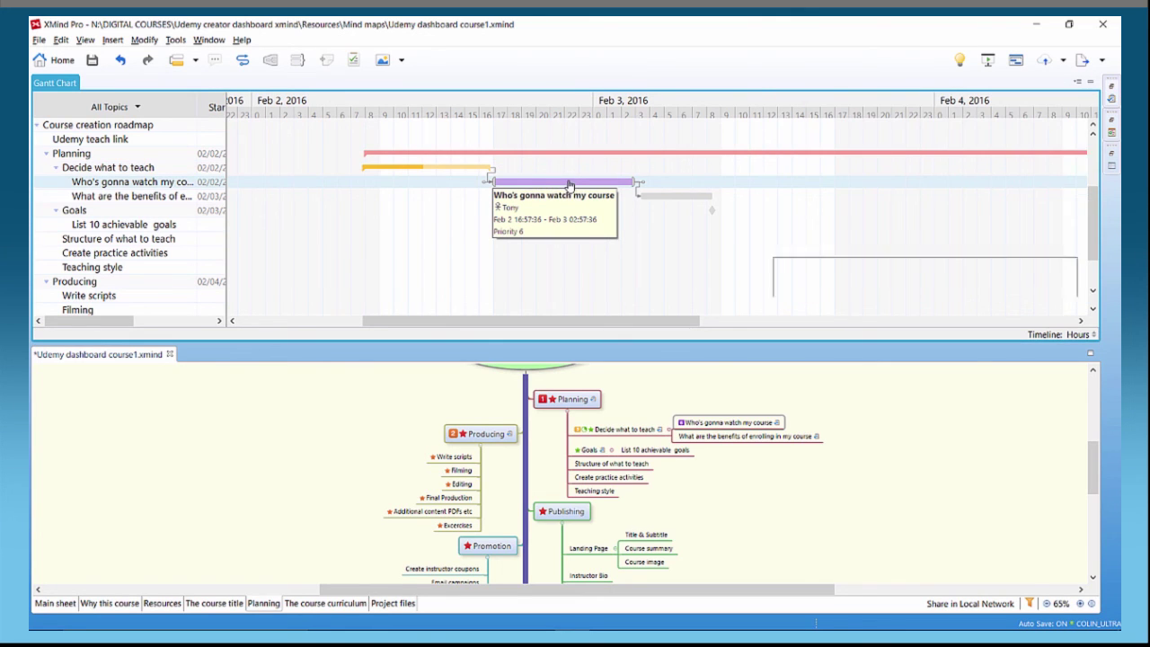
drag(780, 201, 1015, 200)
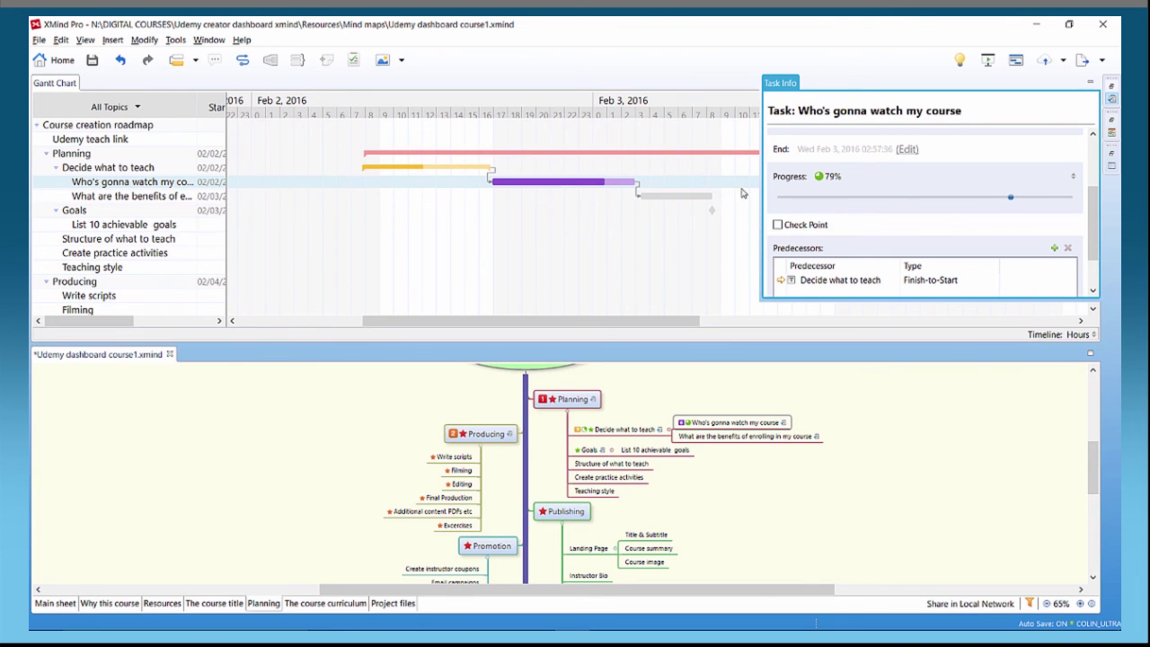
click(673, 251)
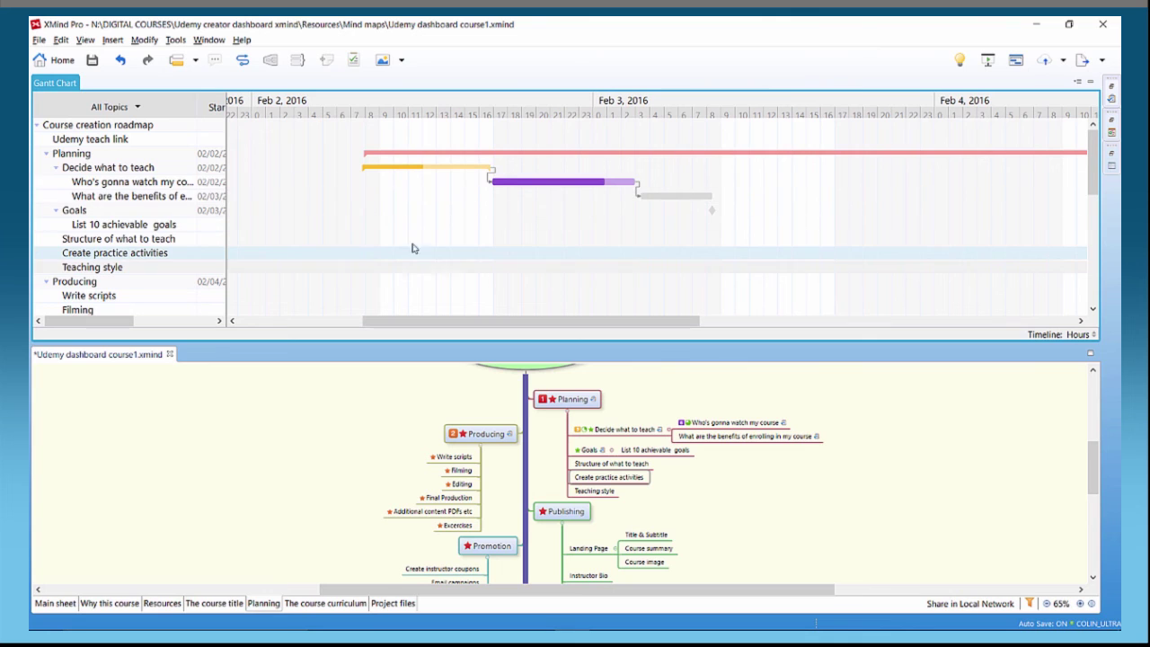
Close Decide what to teach's Task Info and scroll the map up to Course creation roadmap
mouse_move(673, 200)
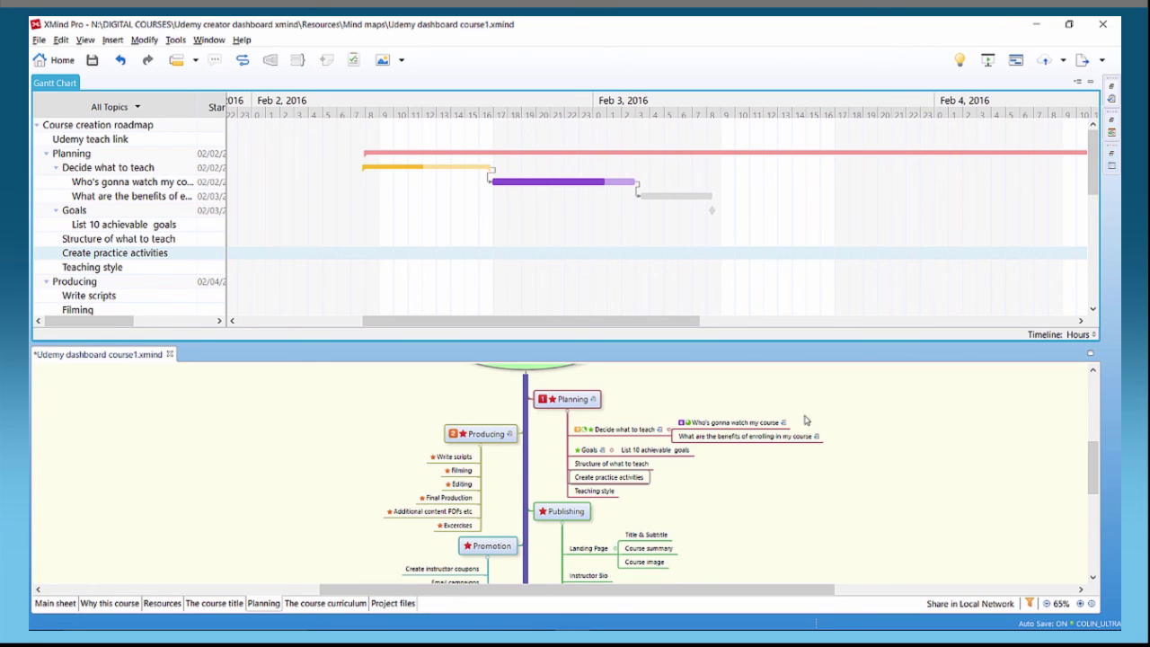
click(661, 430)
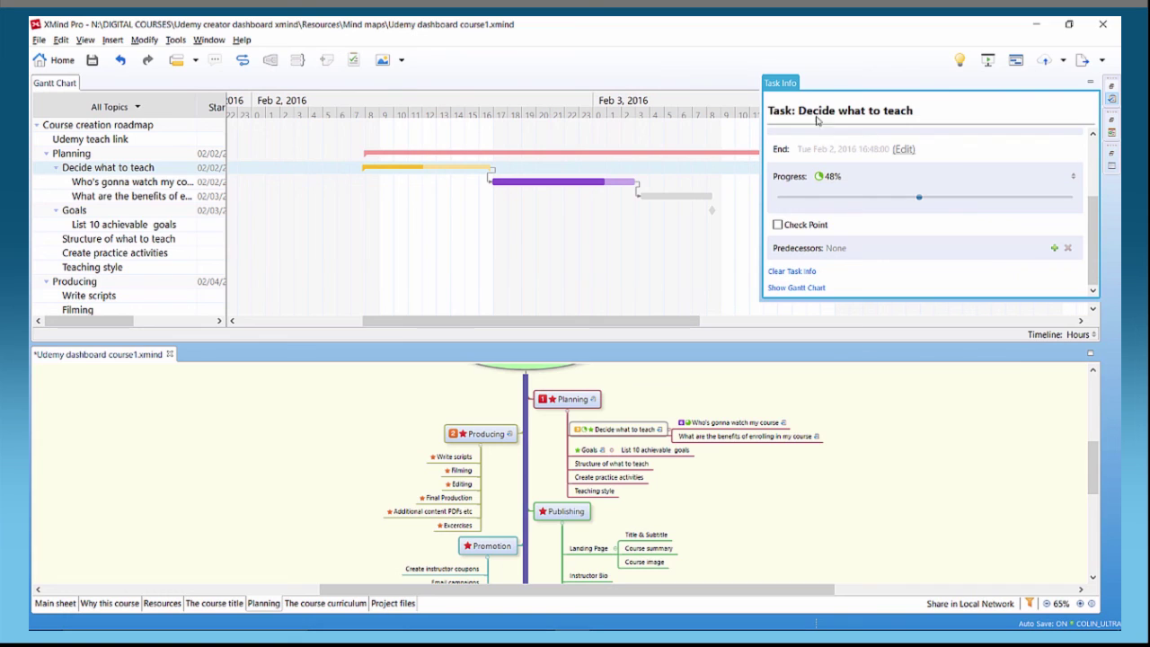
click(861, 372)
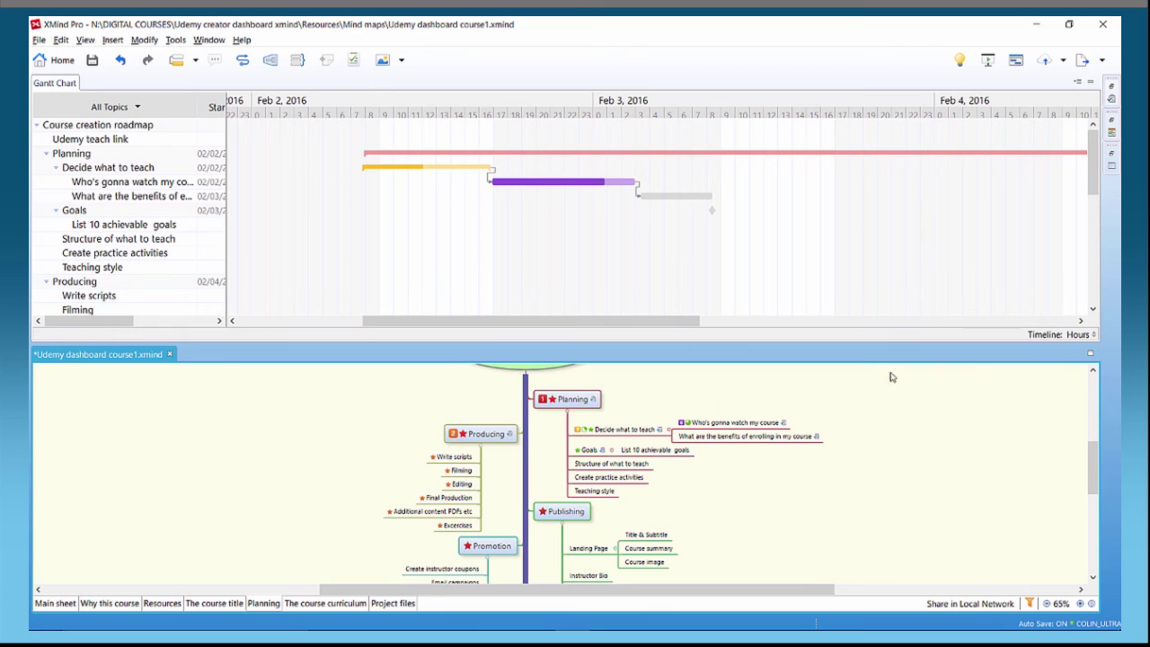
scroll(1093, 410, up, 2)
scroll(1093, 411, up, 3)
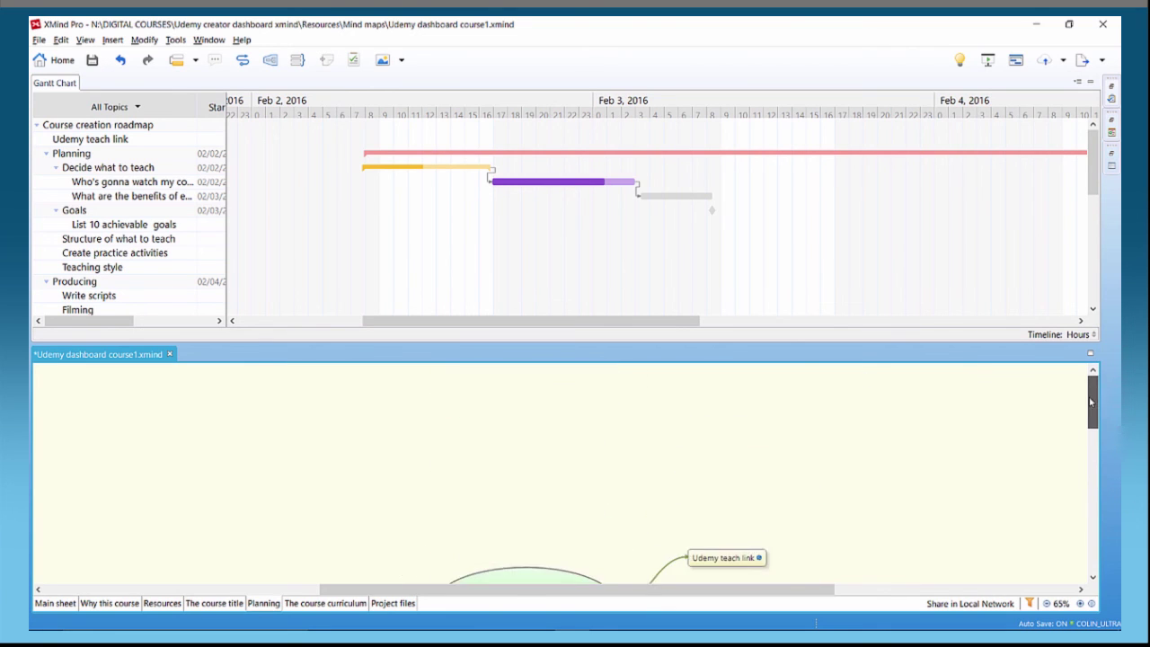